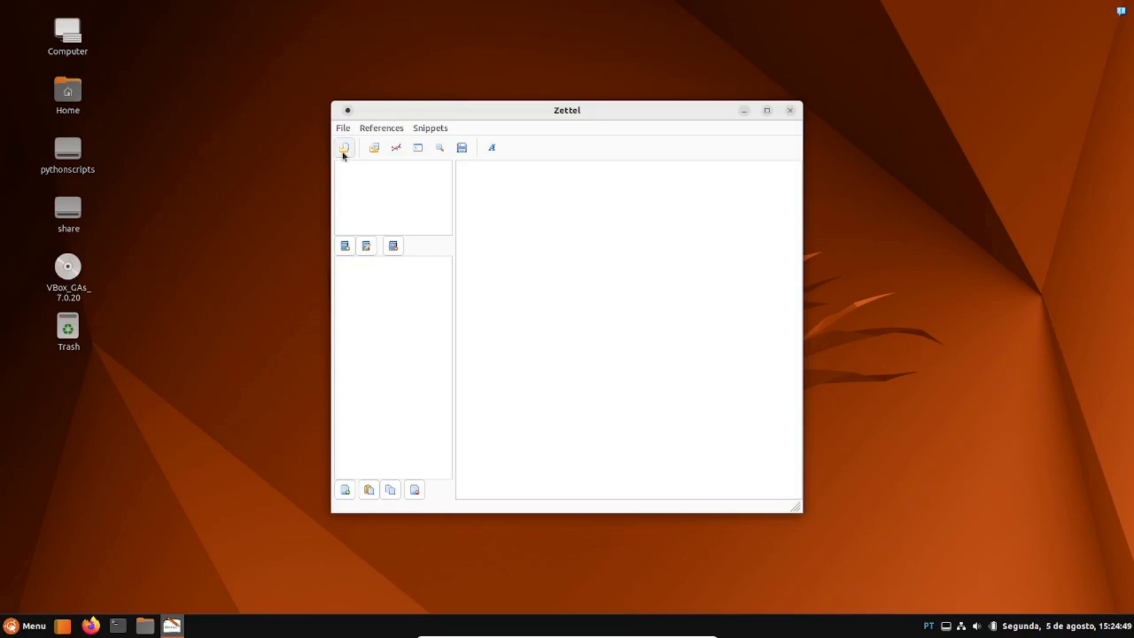
- Open the denialism.zdb database from the Documents folder
click(344, 152)
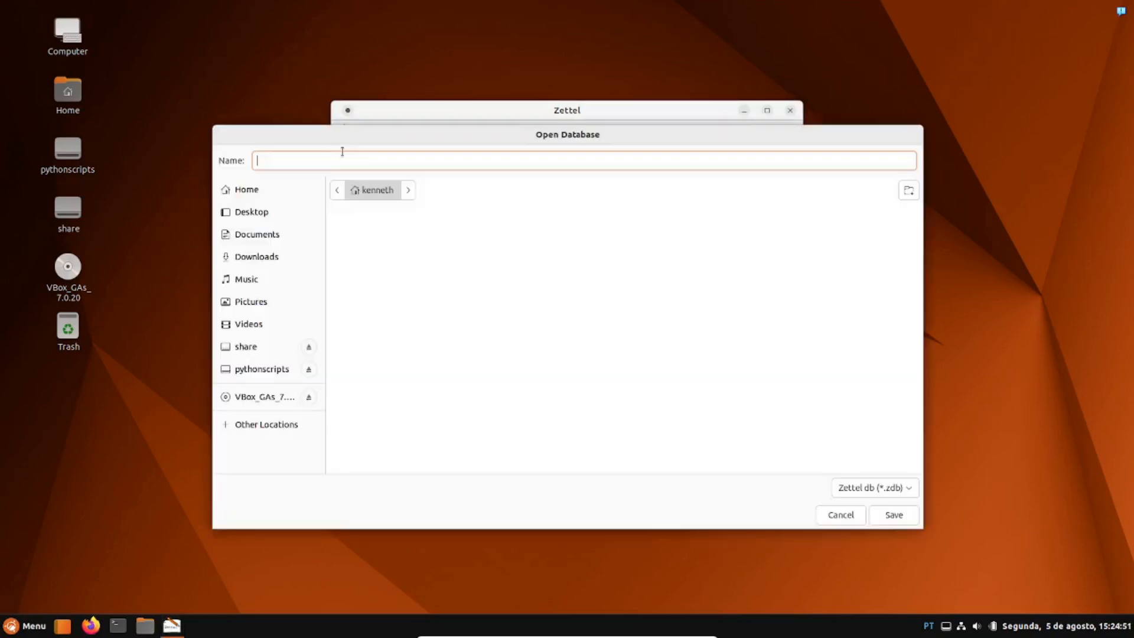
click(296, 236)
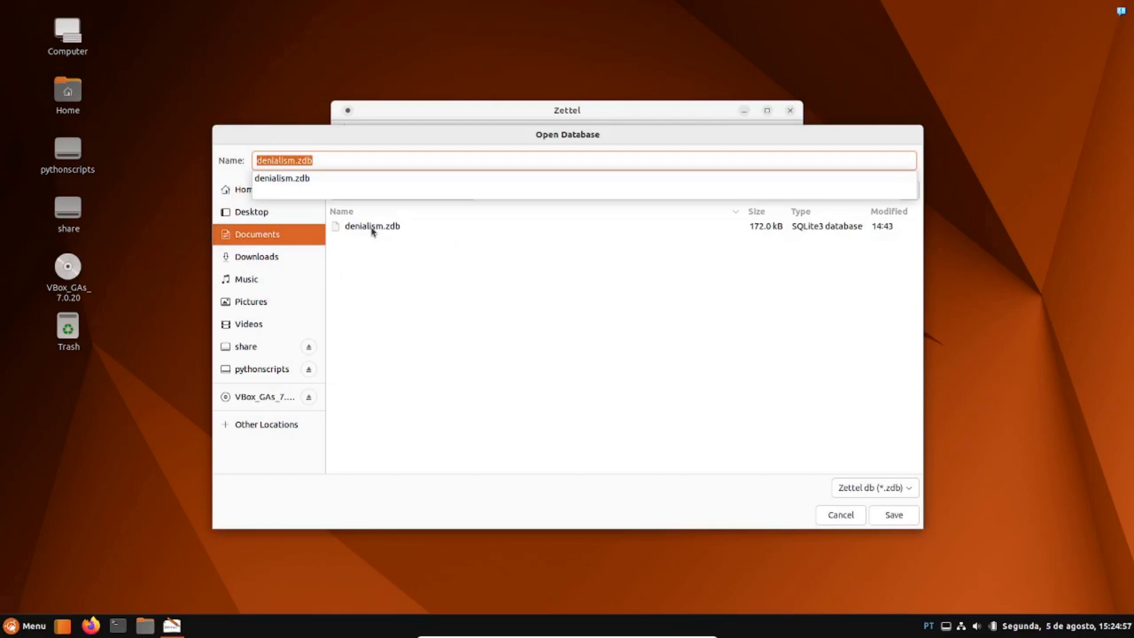
click(890, 516)
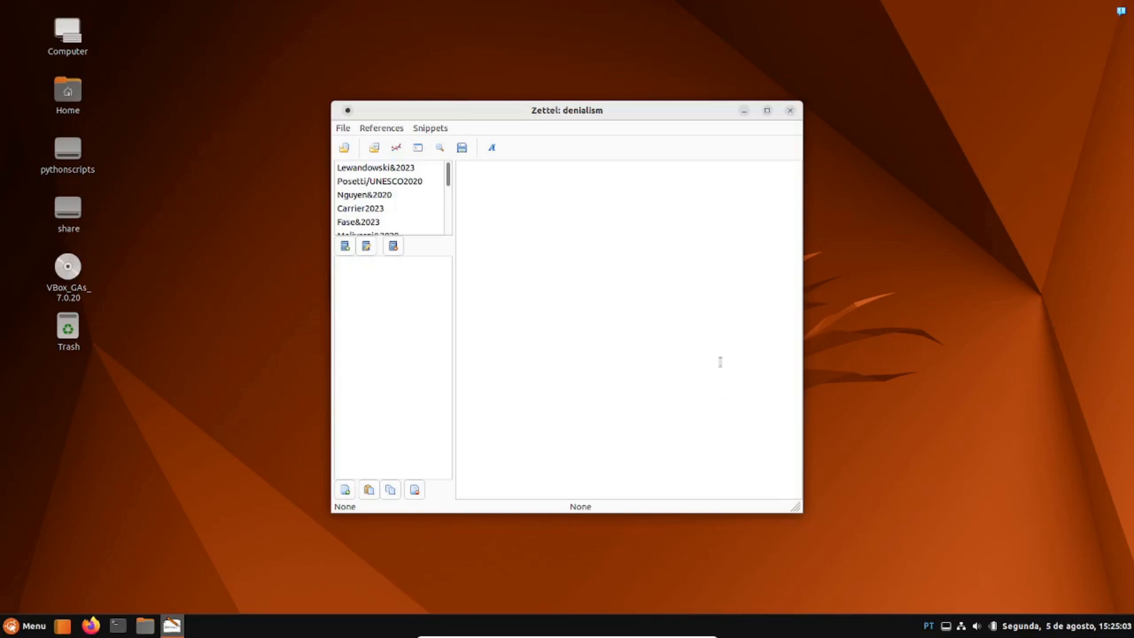
- Display snippet 0001 of the first reference in the list and open the Connections window
click(382, 171)
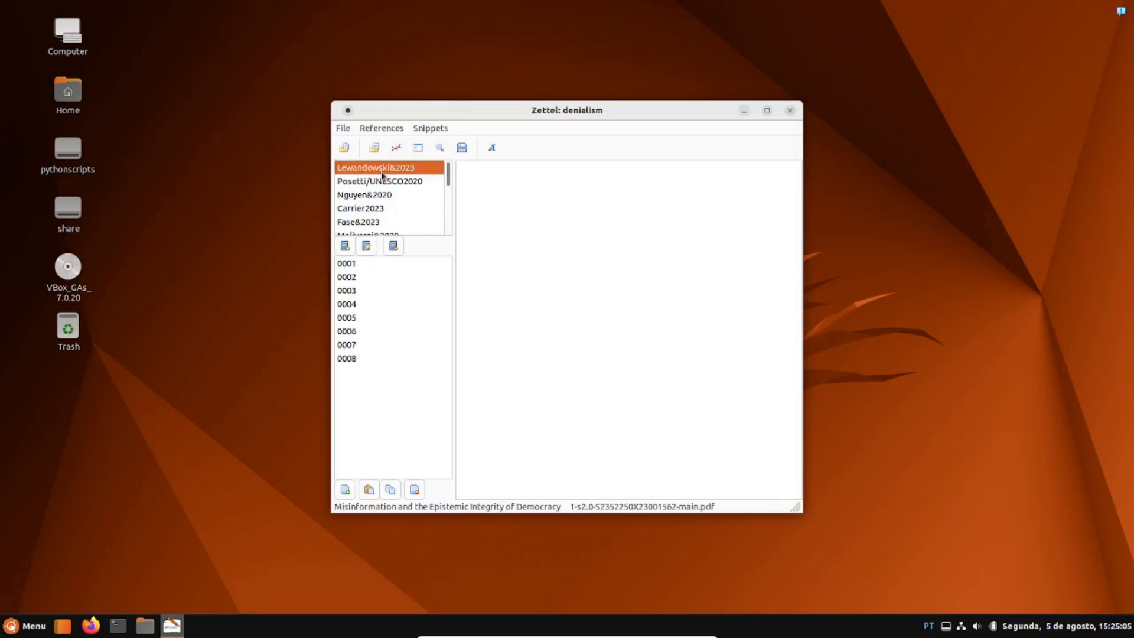
click(355, 266)
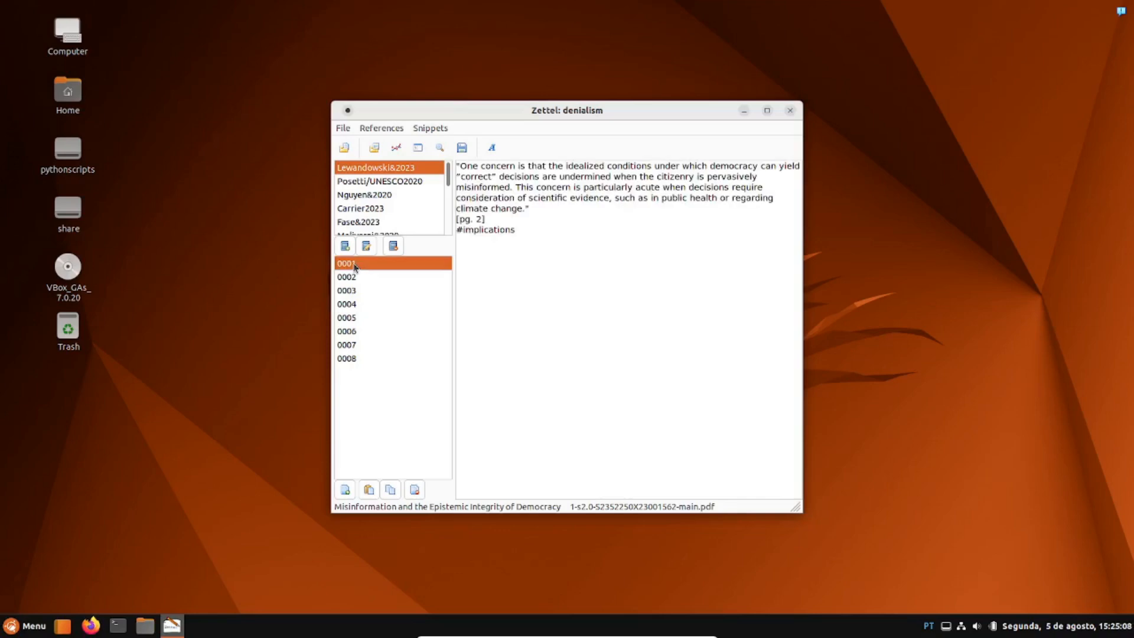
click(396, 152)
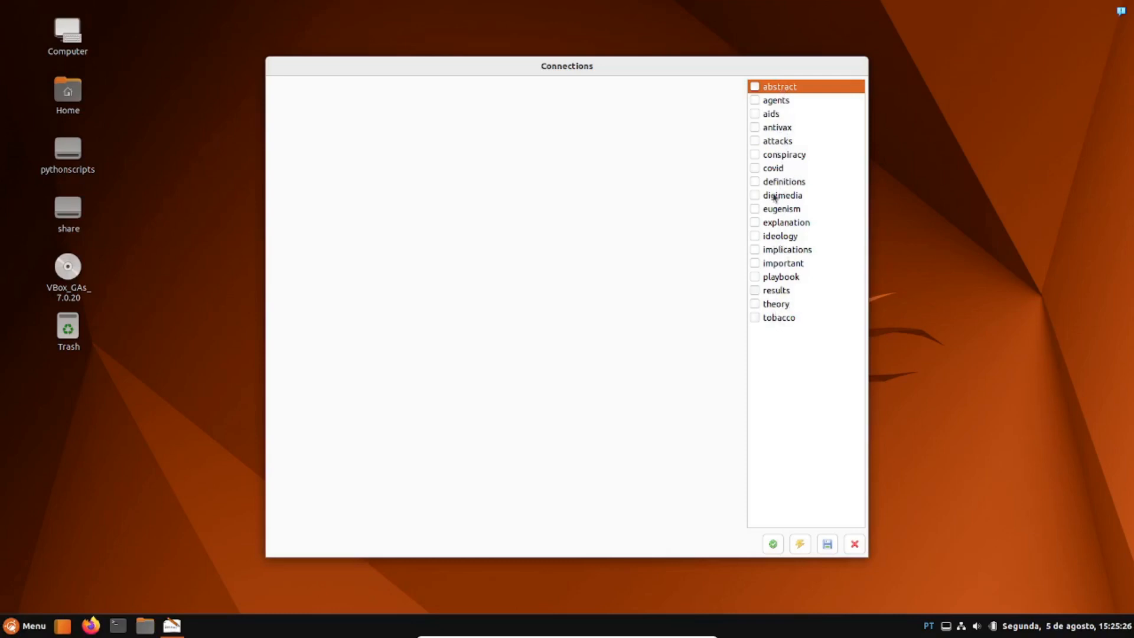
- Try marking the antivax, attacks, conspiracy and covid tags individually, and toggle the selection of all tags on and off
click(756, 132)
click(754, 142)
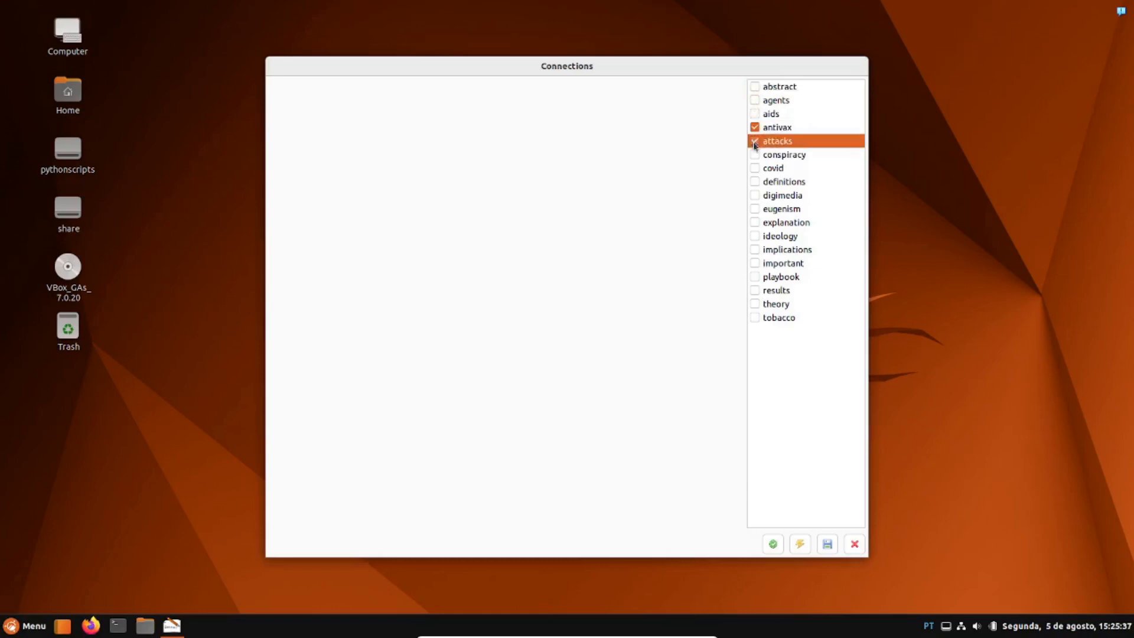
click(756, 156)
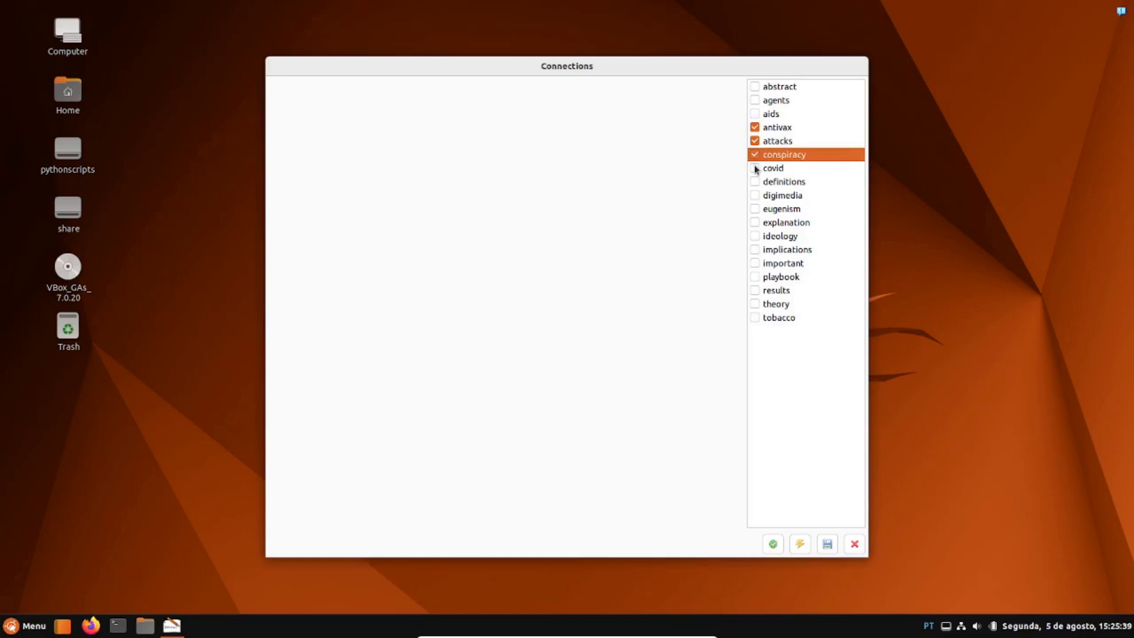
click(755, 169)
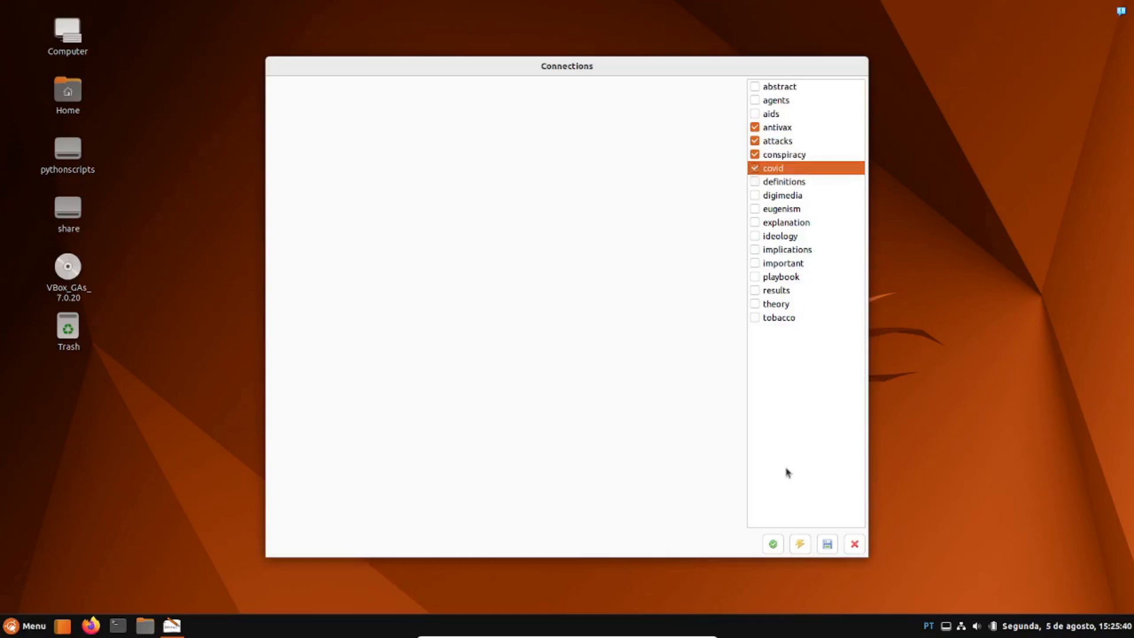
click(774, 544)
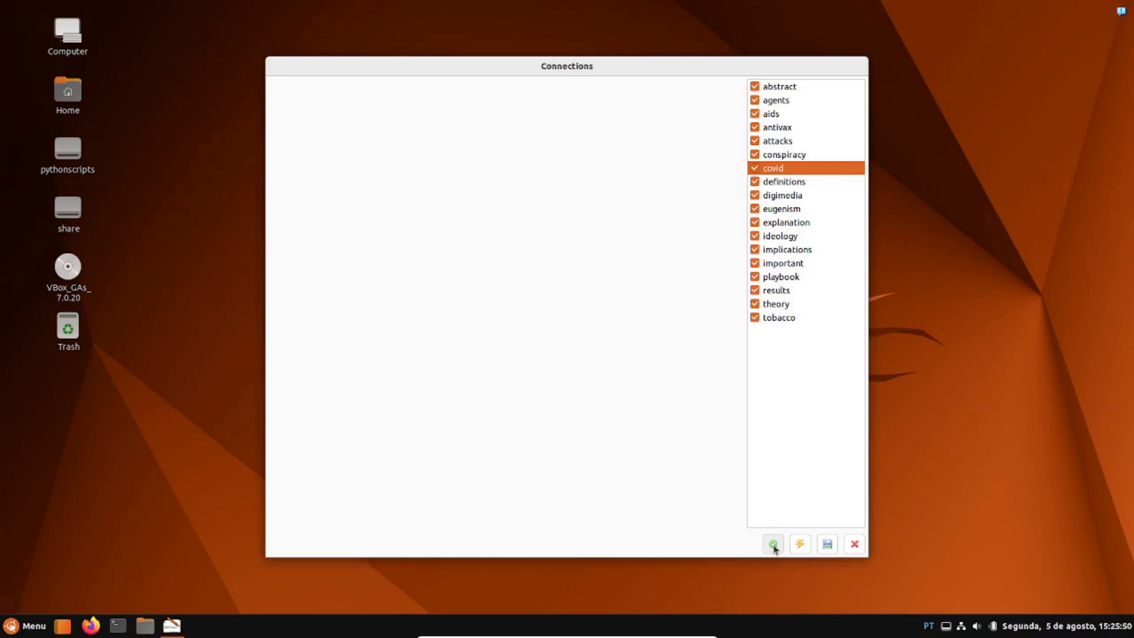
click(774, 546)
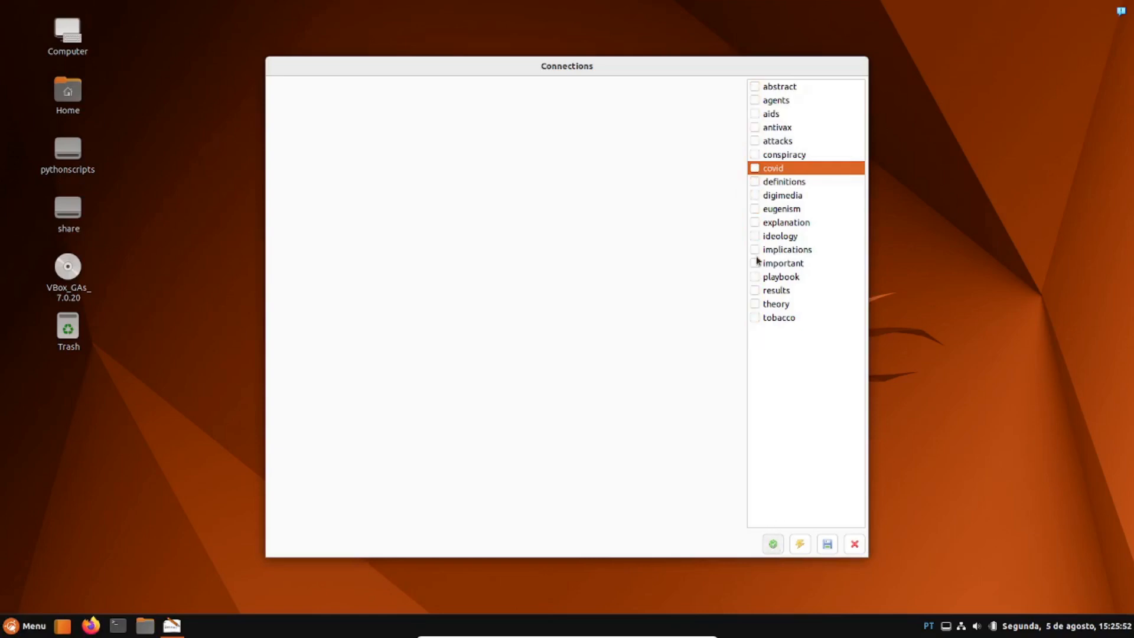
- Generate the connections graph for the antivax, attacks, conspiracy and covid tags, and close the Connections window after viewing it
click(755, 127)
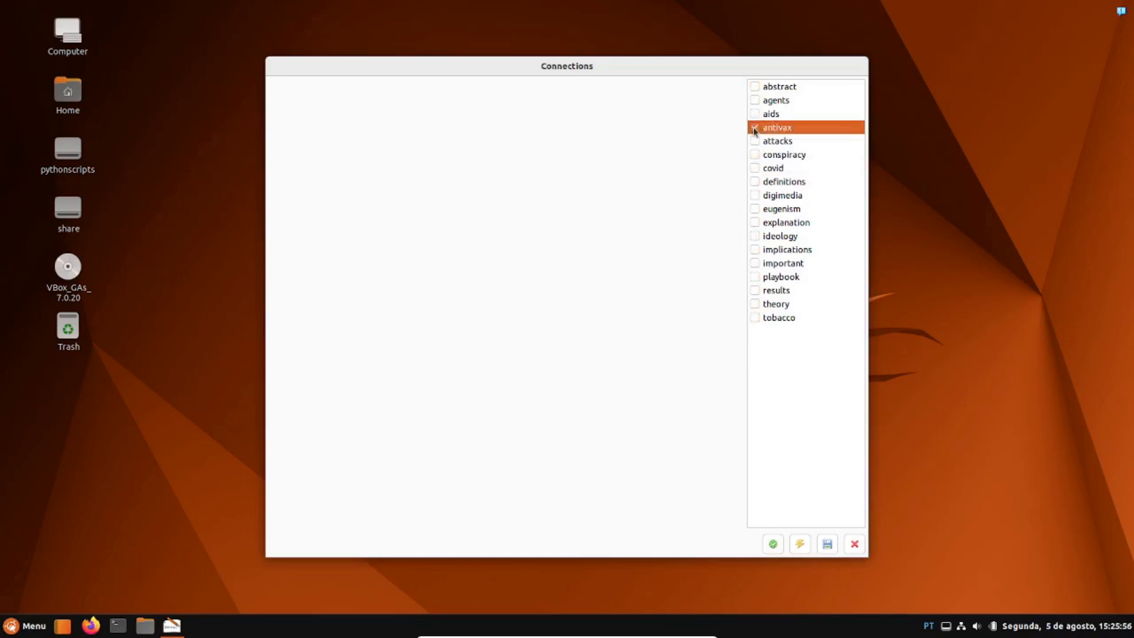
click(754, 142)
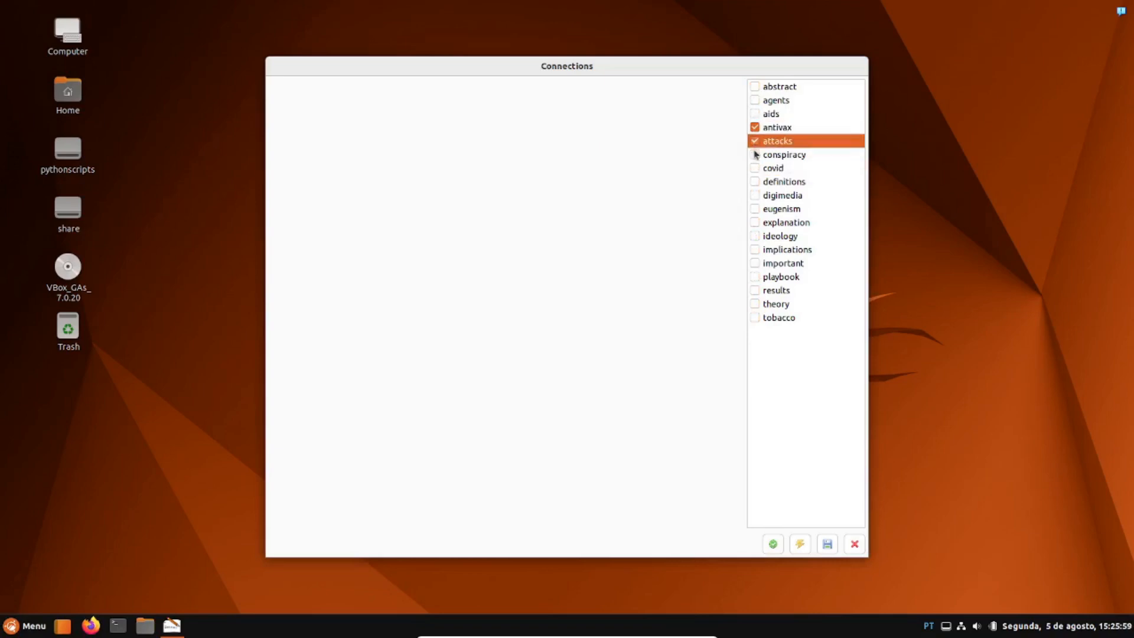
click(755, 155)
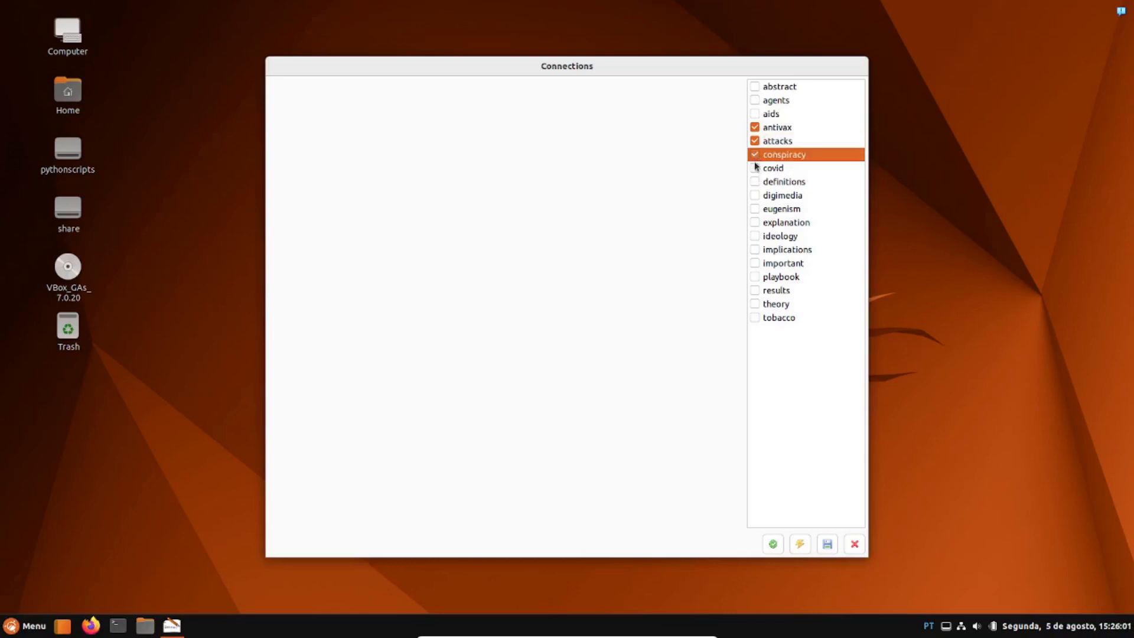
click(755, 167)
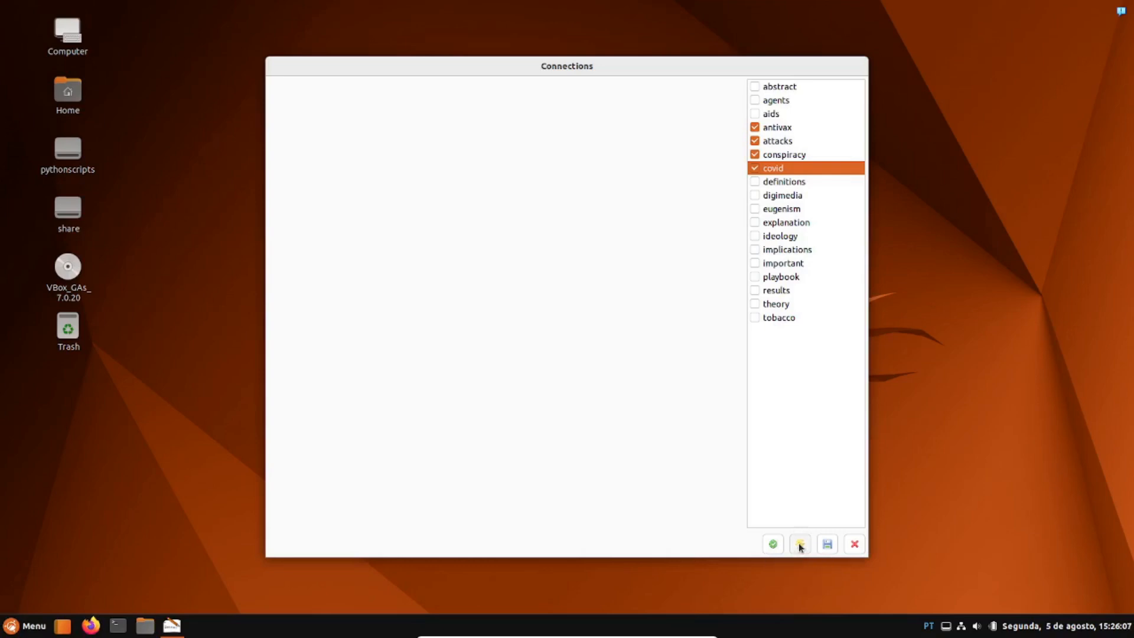
click(800, 544)
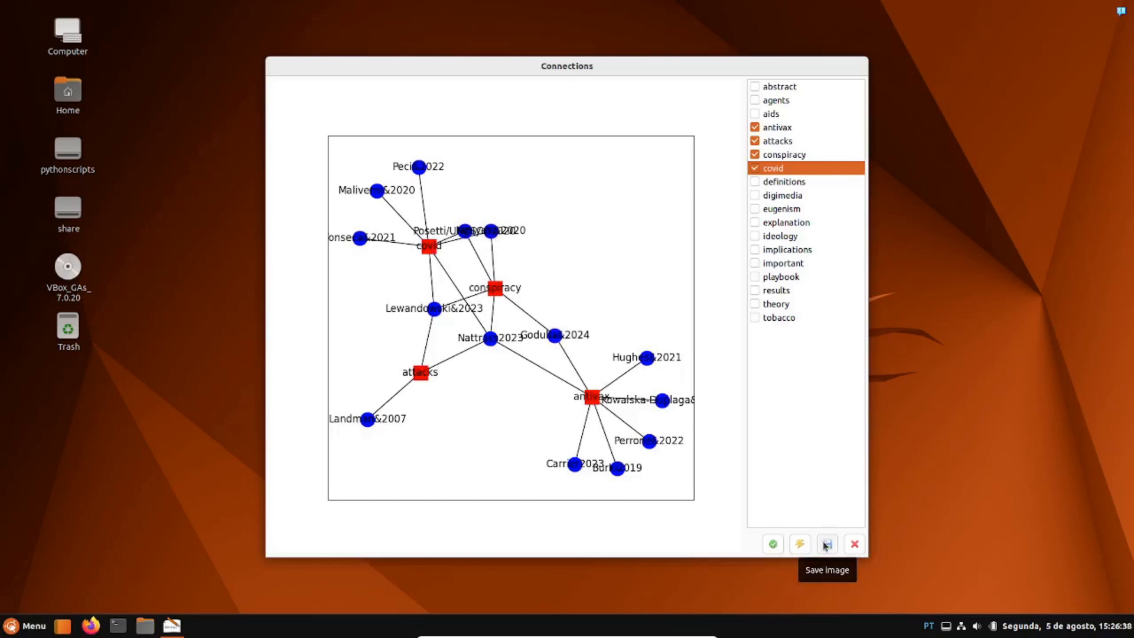
click(856, 544)
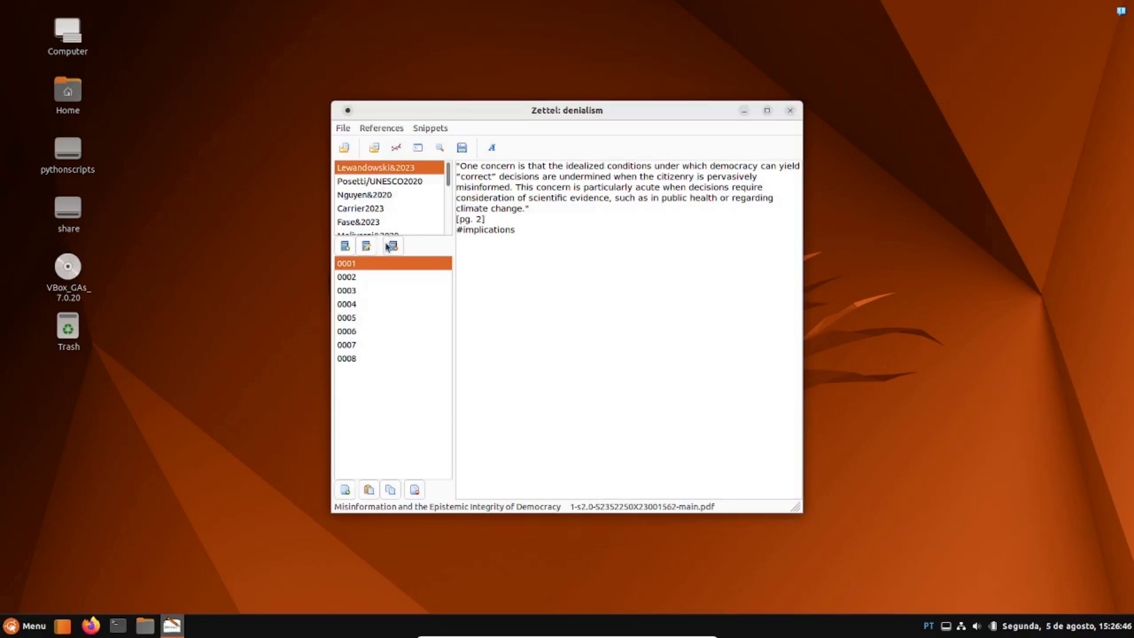
- Start a new reference and enter the article author's surname followed by 2024 as its Id
click(344, 248)
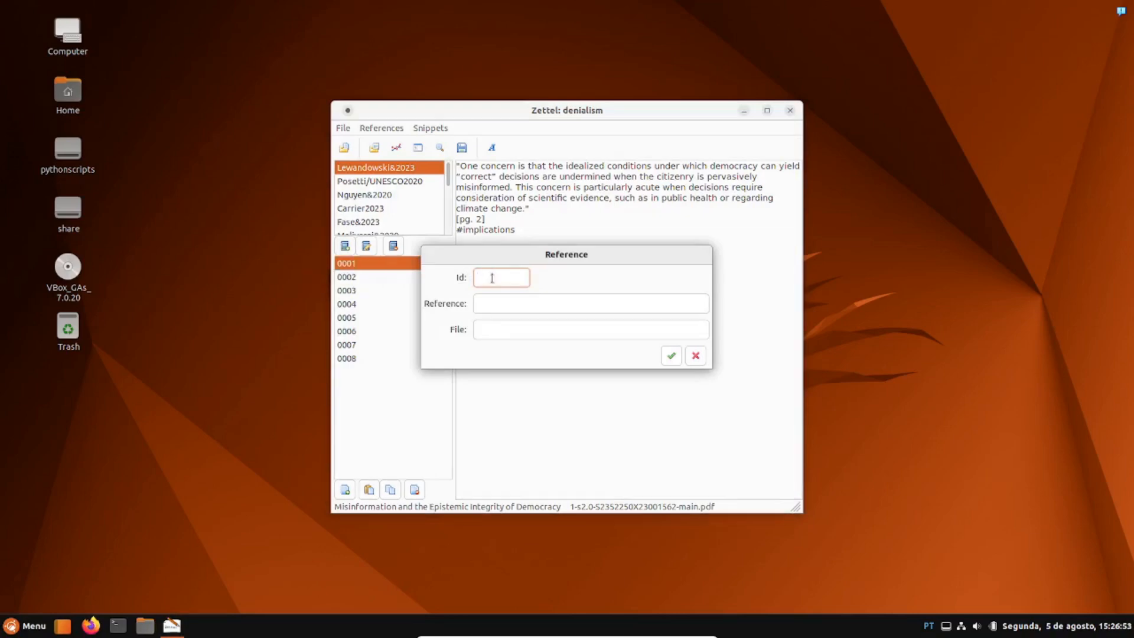
text(Camargo)
text(2024)
- Attach the 2024 disputed-expertise article PDF from the Documents folder as the reference's file and save the reference
click(496, 333)
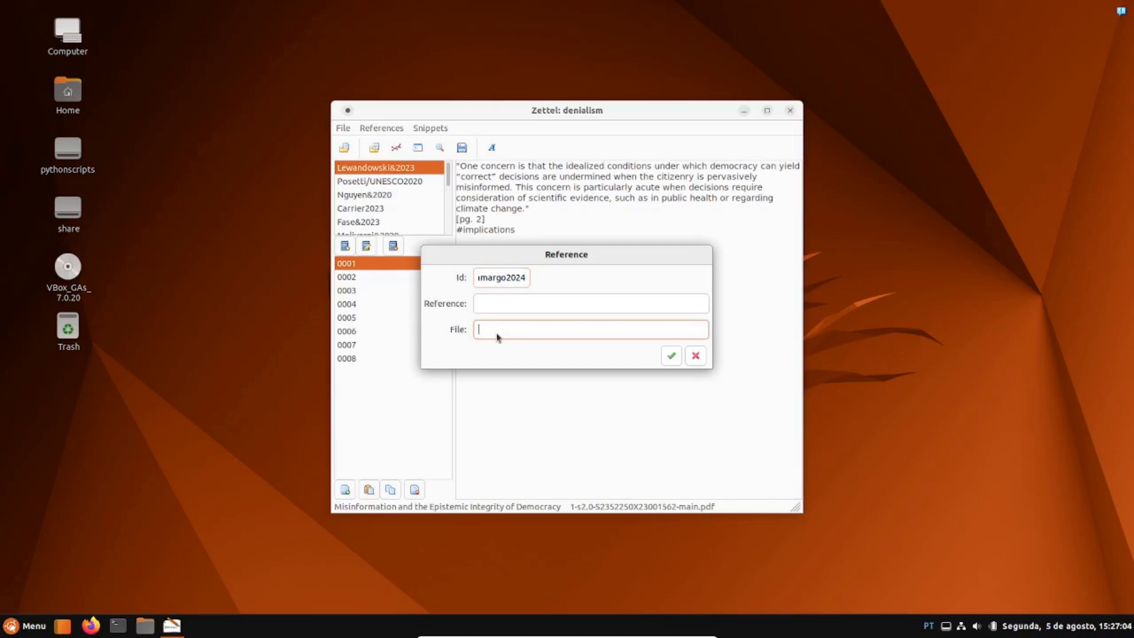
click(496, 332)
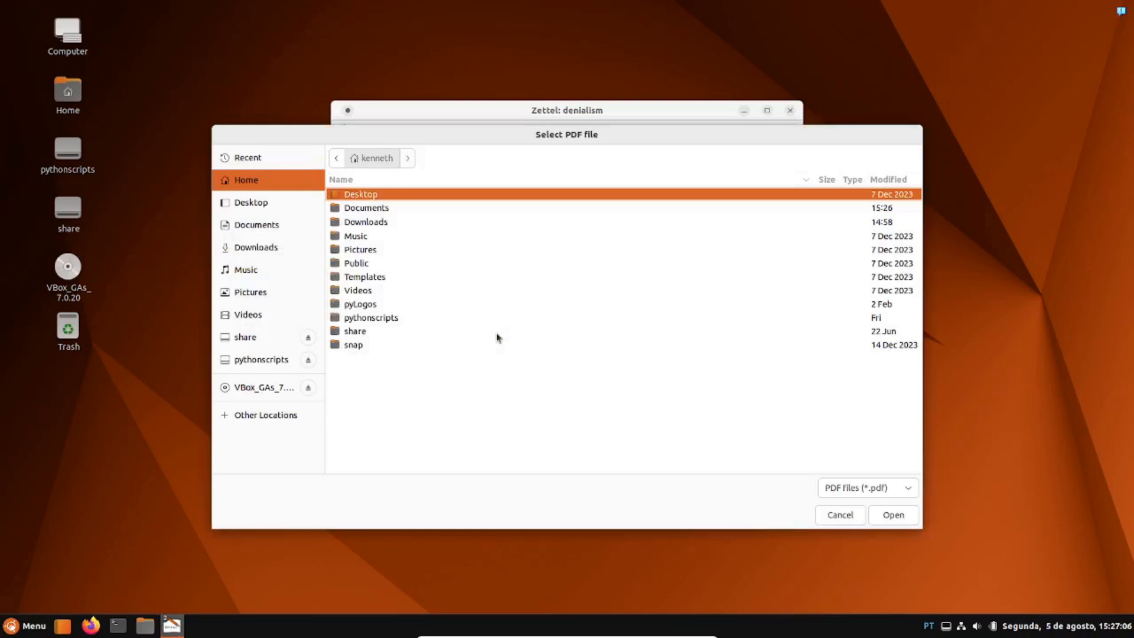
double_click(366, 208)
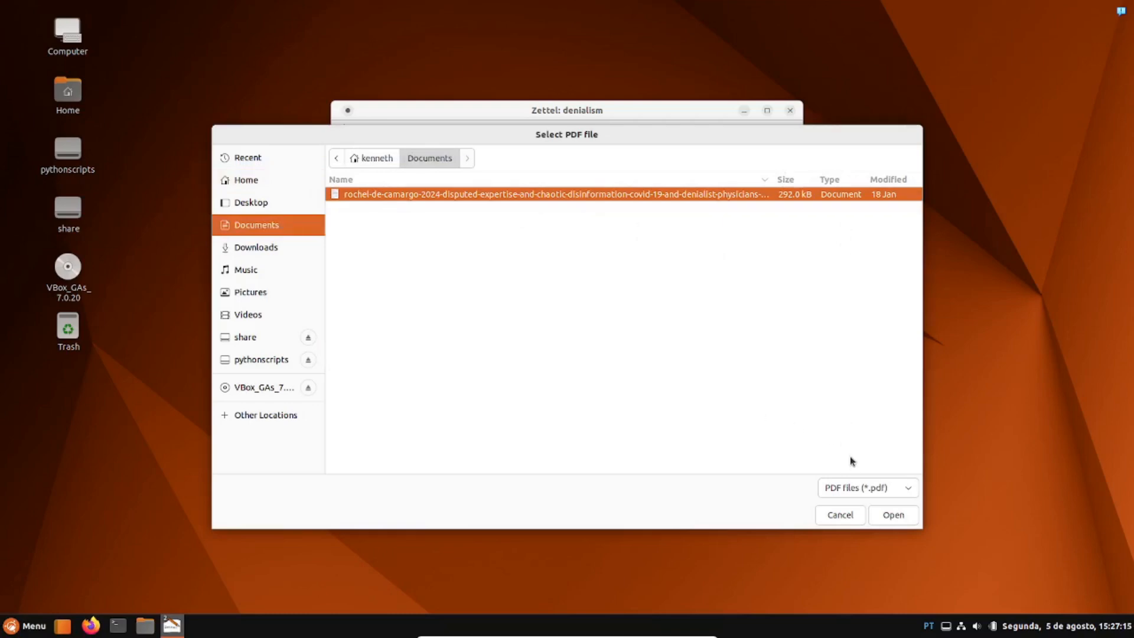
click(855, 488)
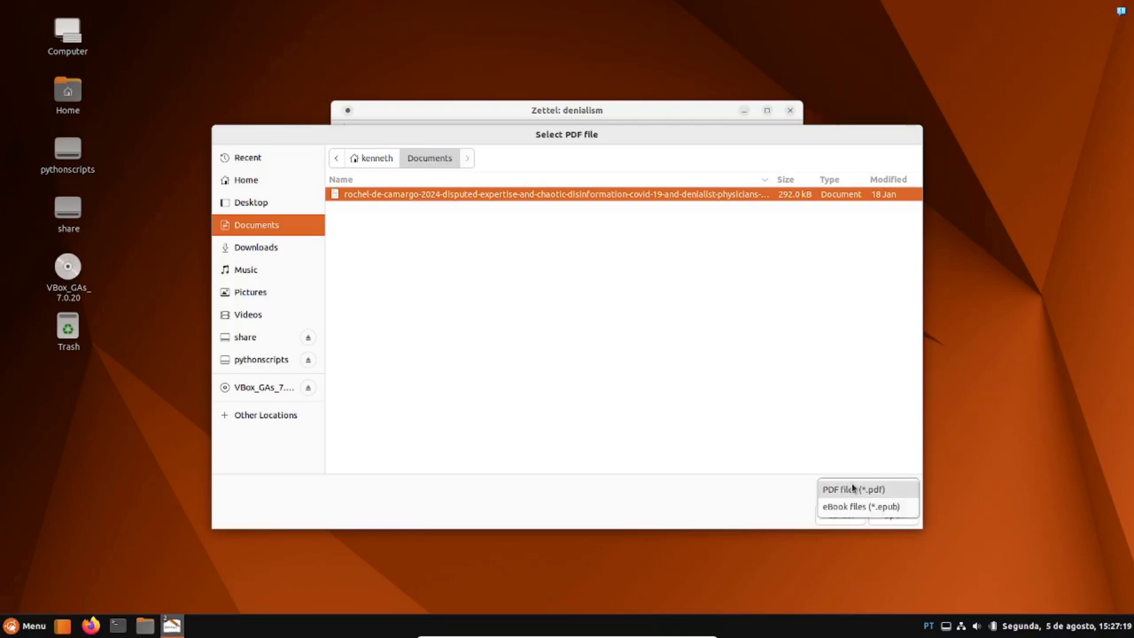
click(852, 488)
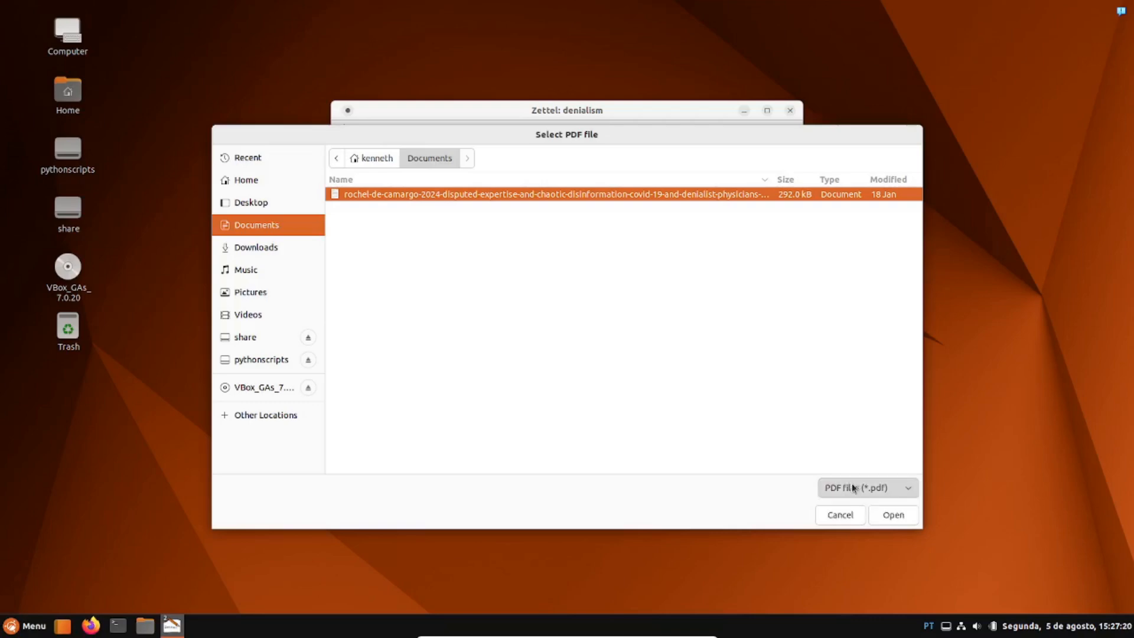
click(891, 522)
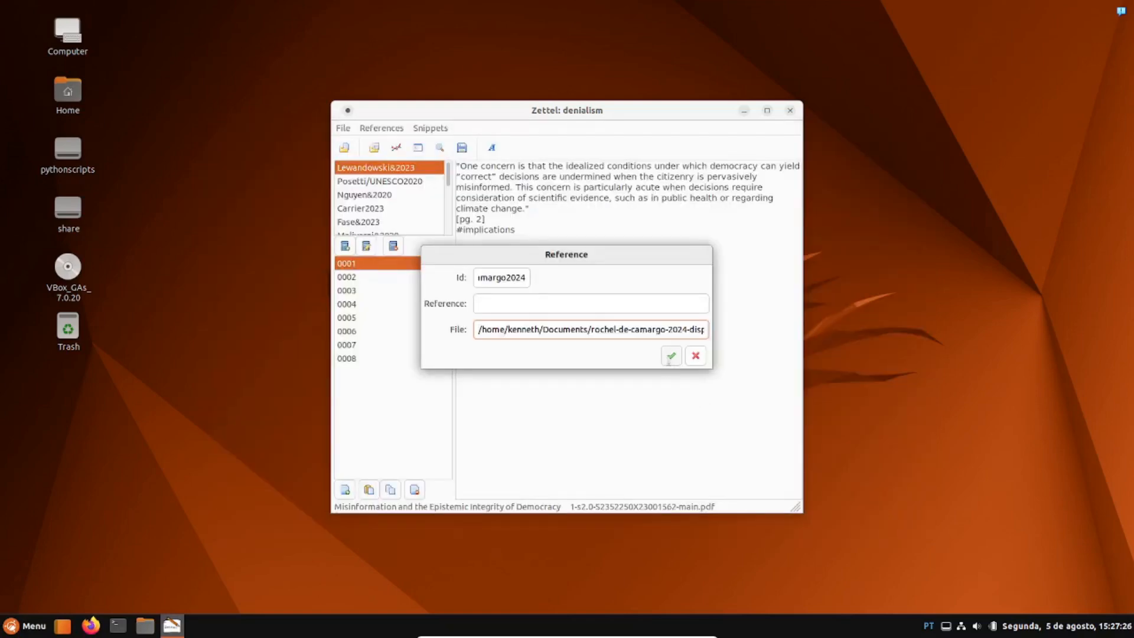
click(670, 357)
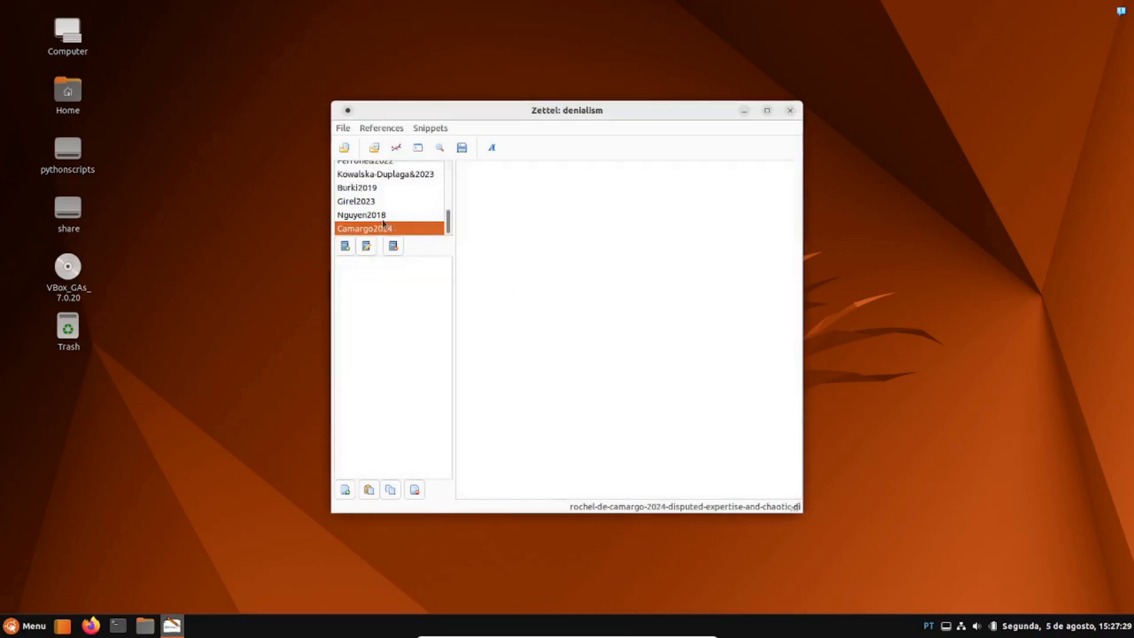
- Open the new reference's PDF in the viewer and move both windows so they are offset from each other
drag(505, 112, 653, 119)
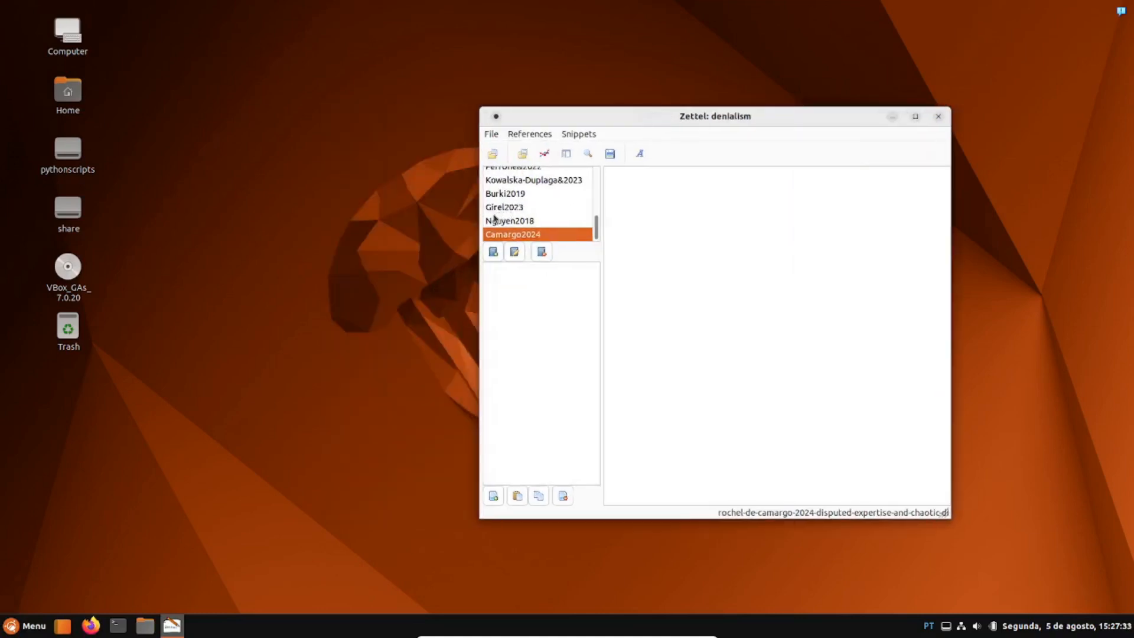
click(522, 159)
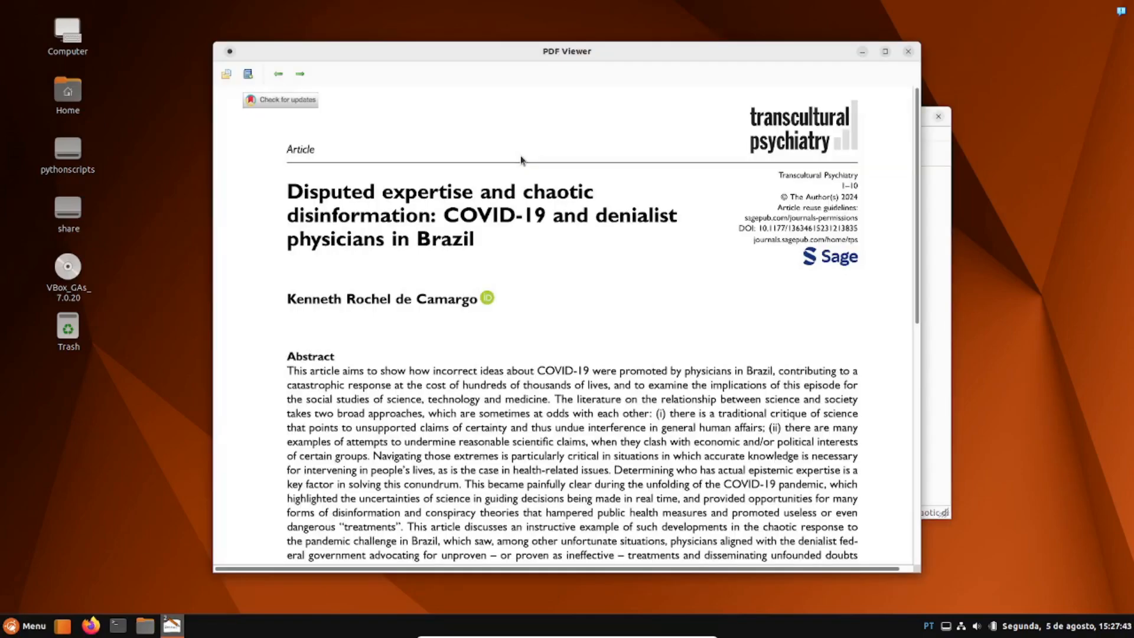
drag(481, 59, 373, 55)
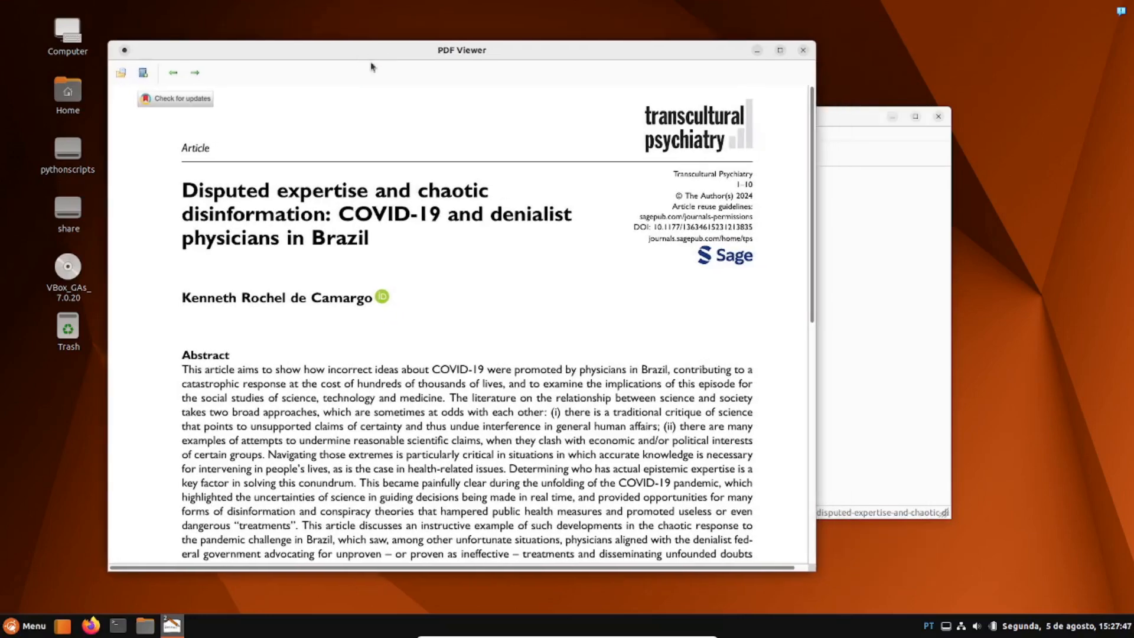
- Page forward and backward through the article's first three pages, ending on page 2
click(196, 75)
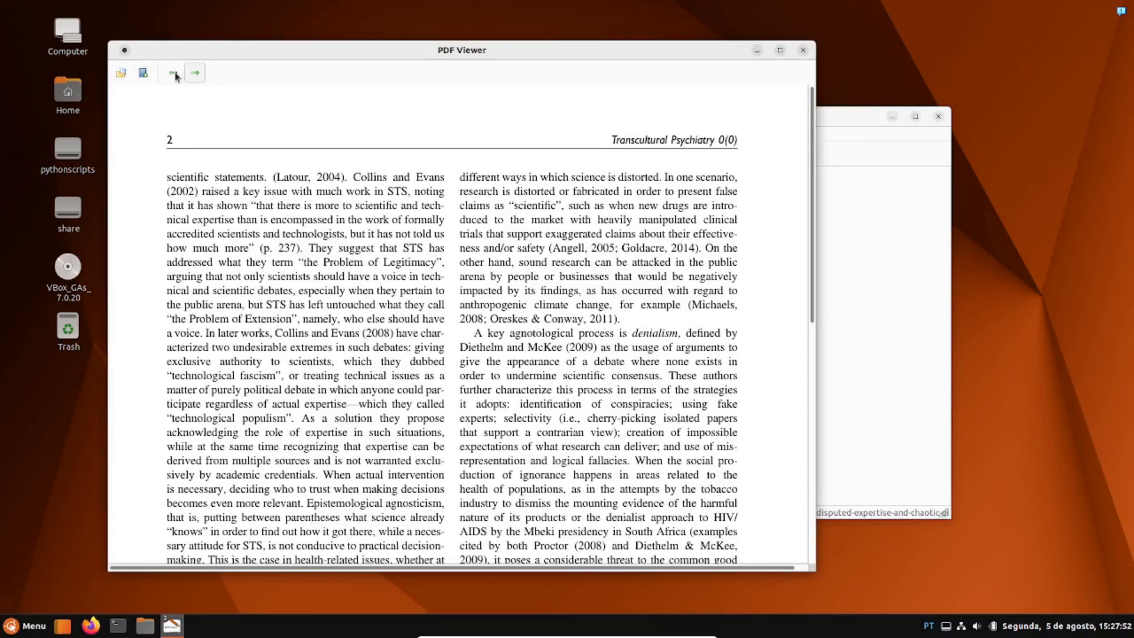
click(174, 73)
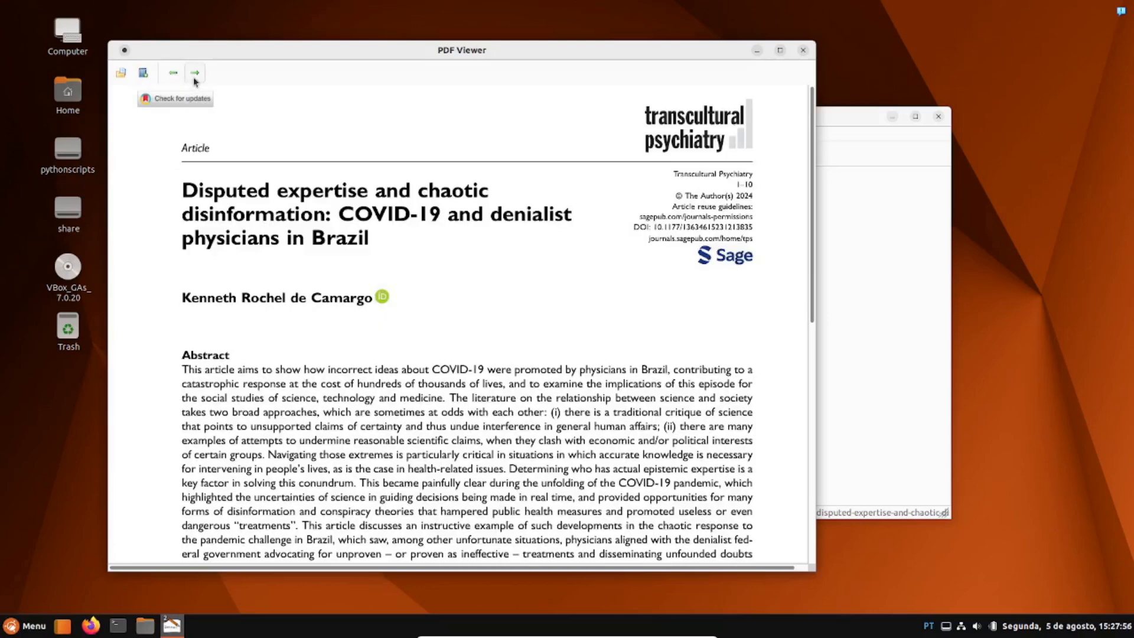
click(194, 75)
click(195, 75)
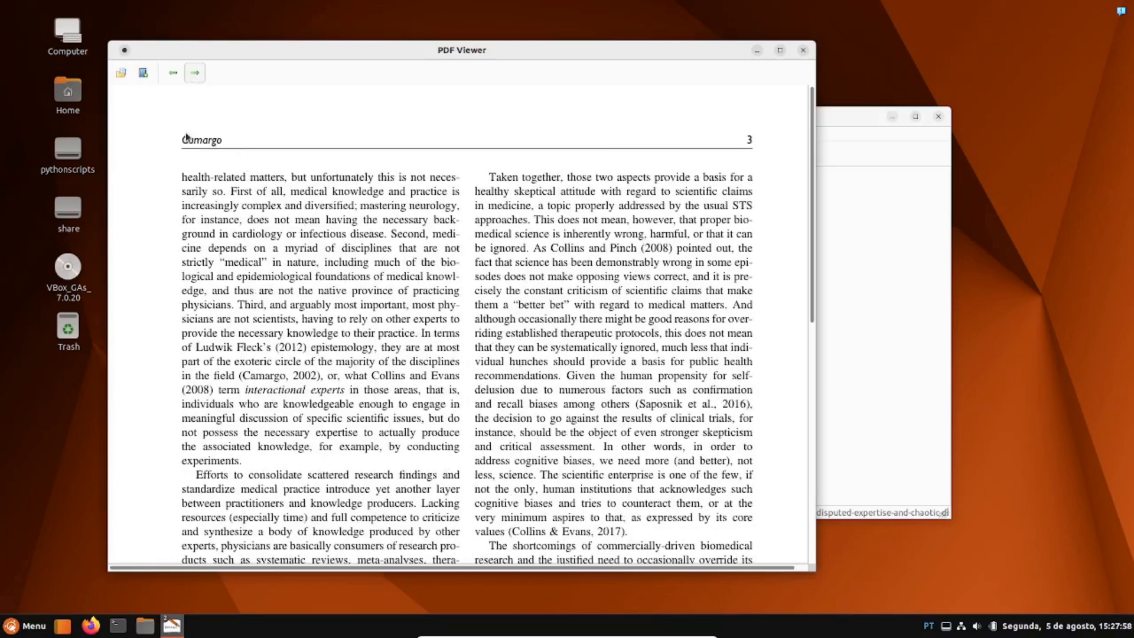
click(174, 74)
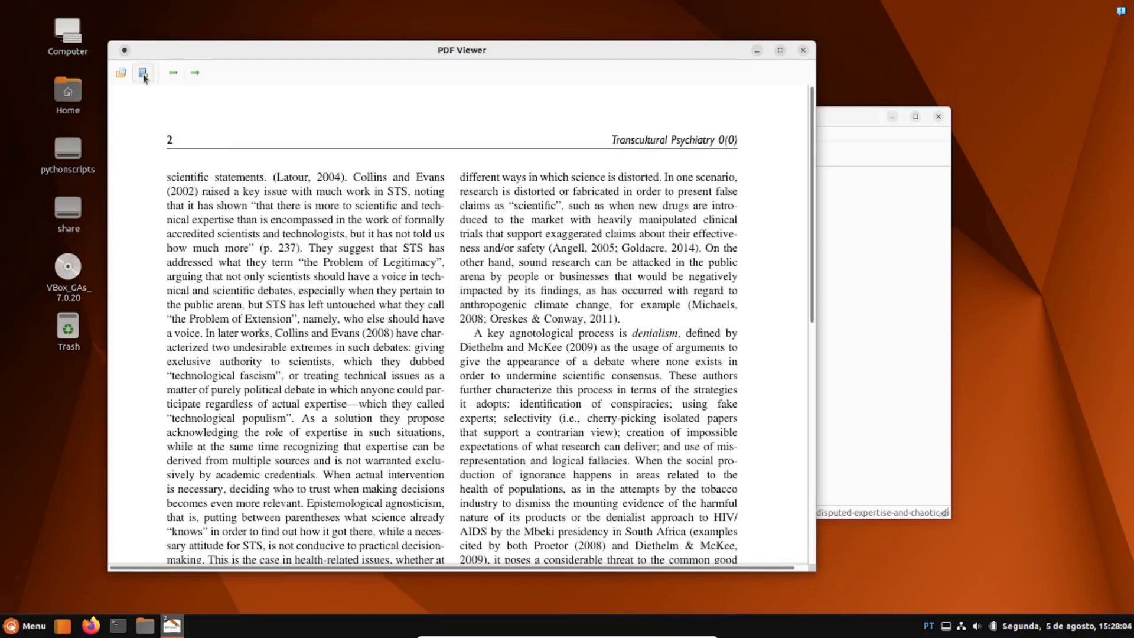
- Fill in the reference's title from the open PDF, check the updated reference in the main window, and return to the PDF
click(143, 74)
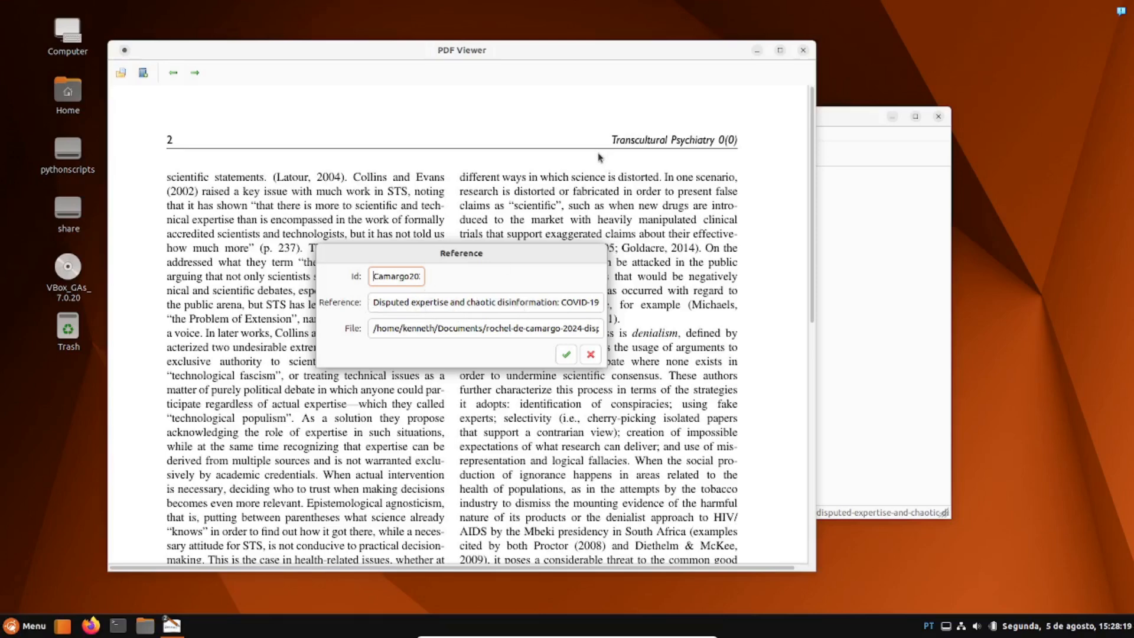
click(567, 355)
click(838, 132)
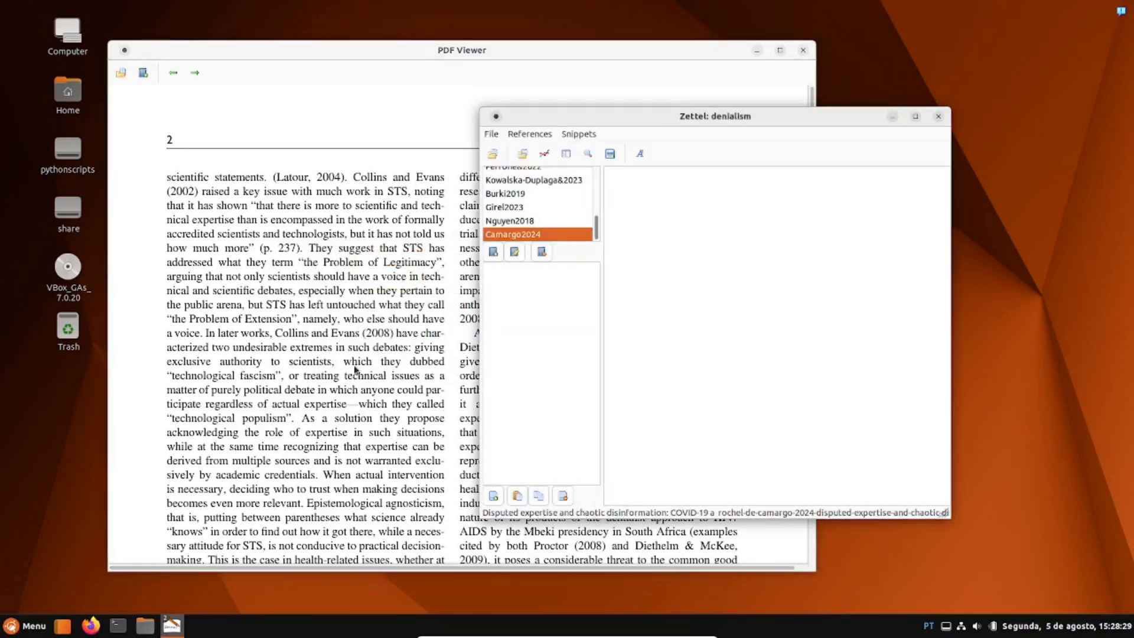
click(280, 323)
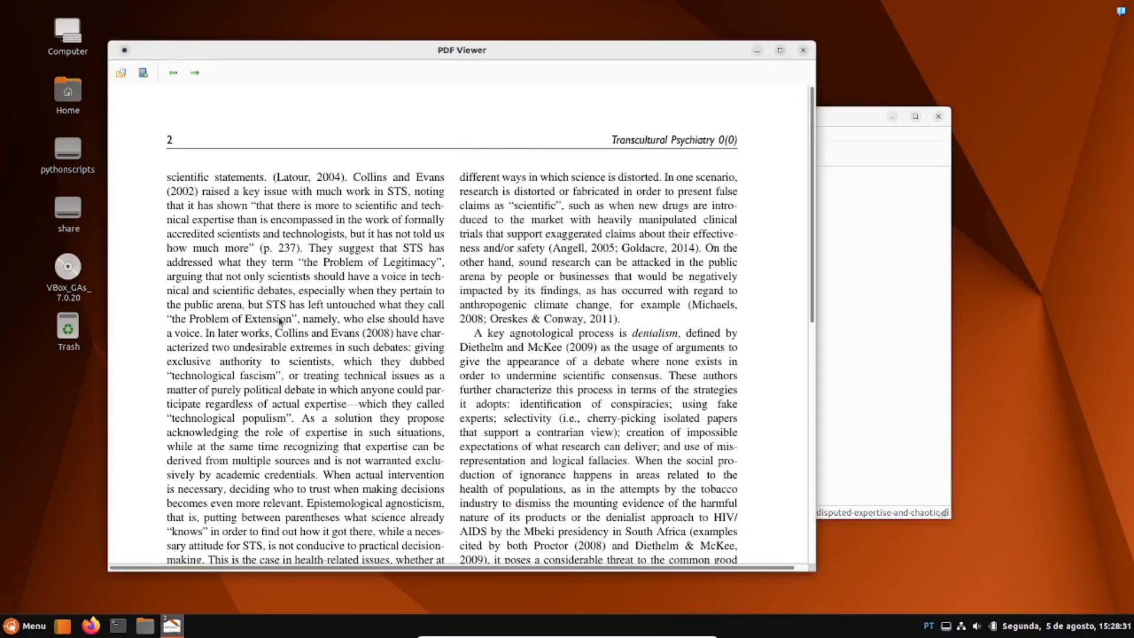
- Capture the page 2 paragraph beginning "A key agnotological process is denialism" as a new snippet and view it in the main window
scroll(528, 323, down, 5)
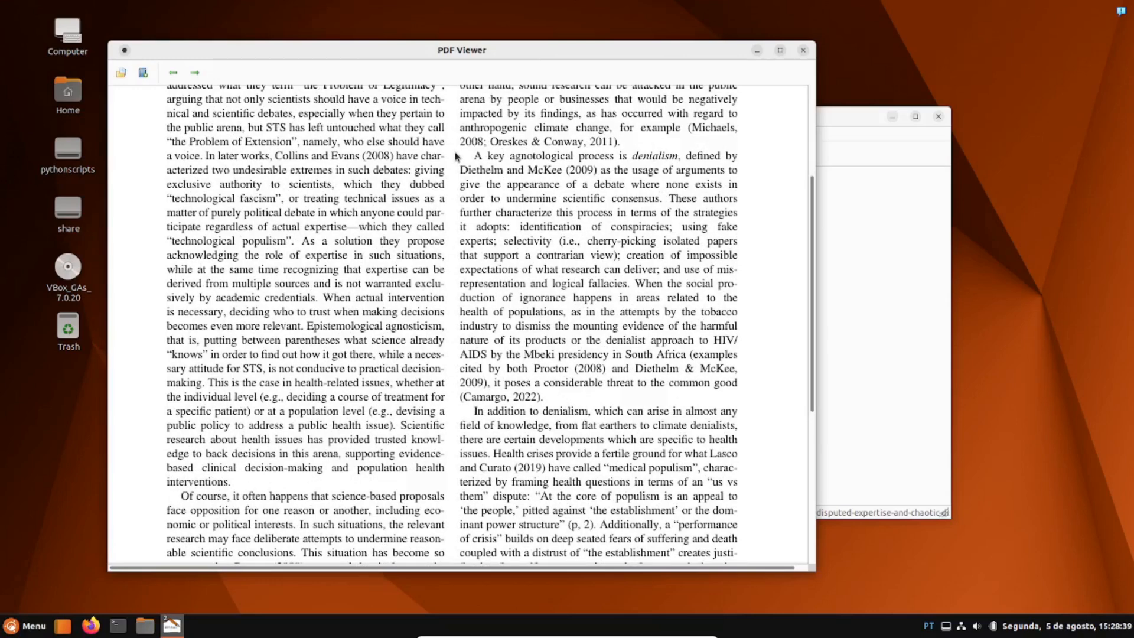
drag(456, 156, 731, 196)
drag(749, 294, 737, 409)
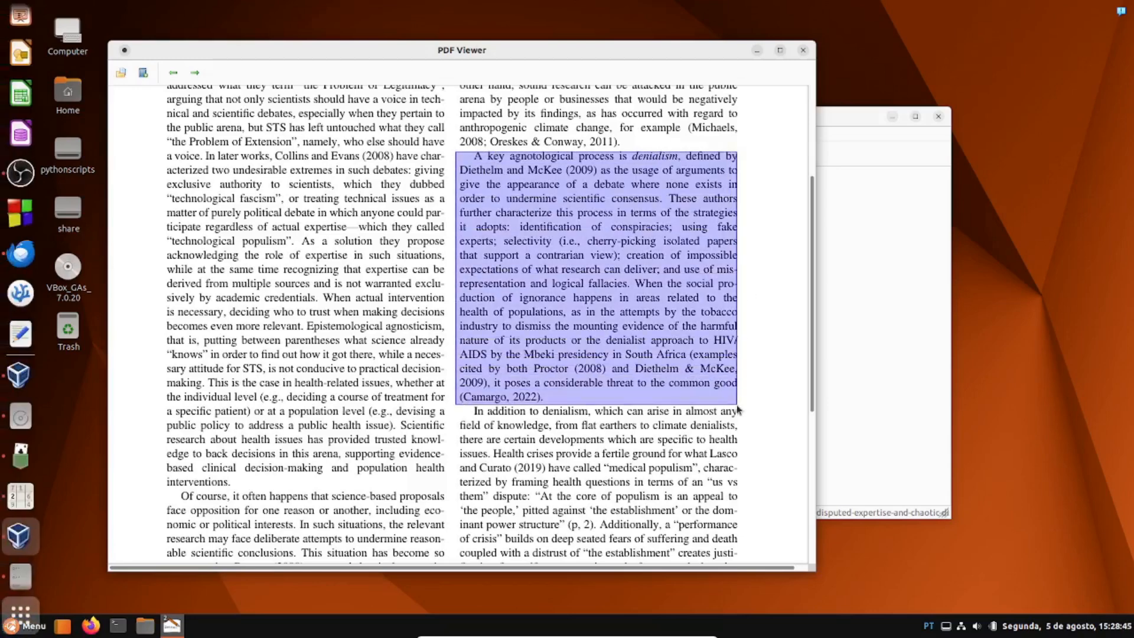
drag(736, 405, 735, 405)
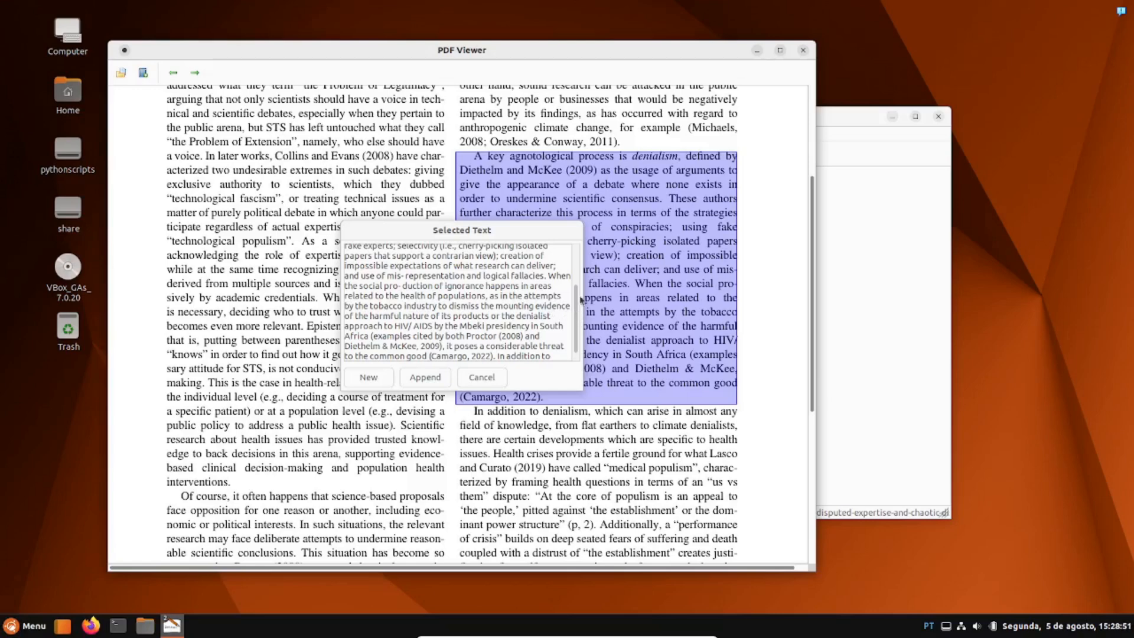
scroll(576, 293, up, 3)
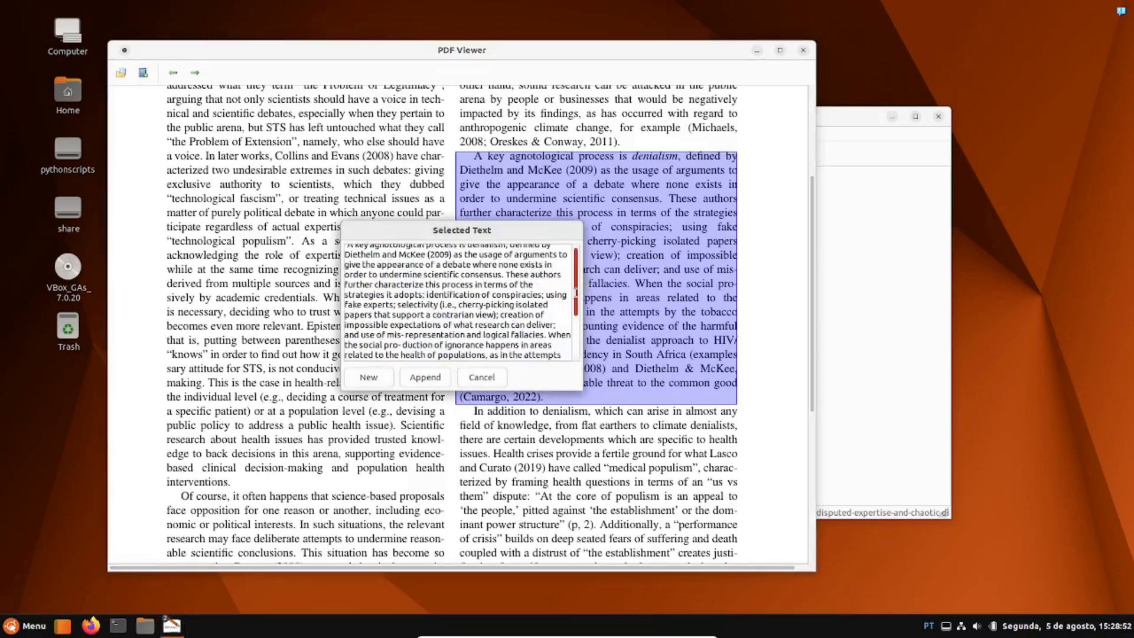
drag(576, 292, 576, 290)
scroll(572, 333, down, 3)
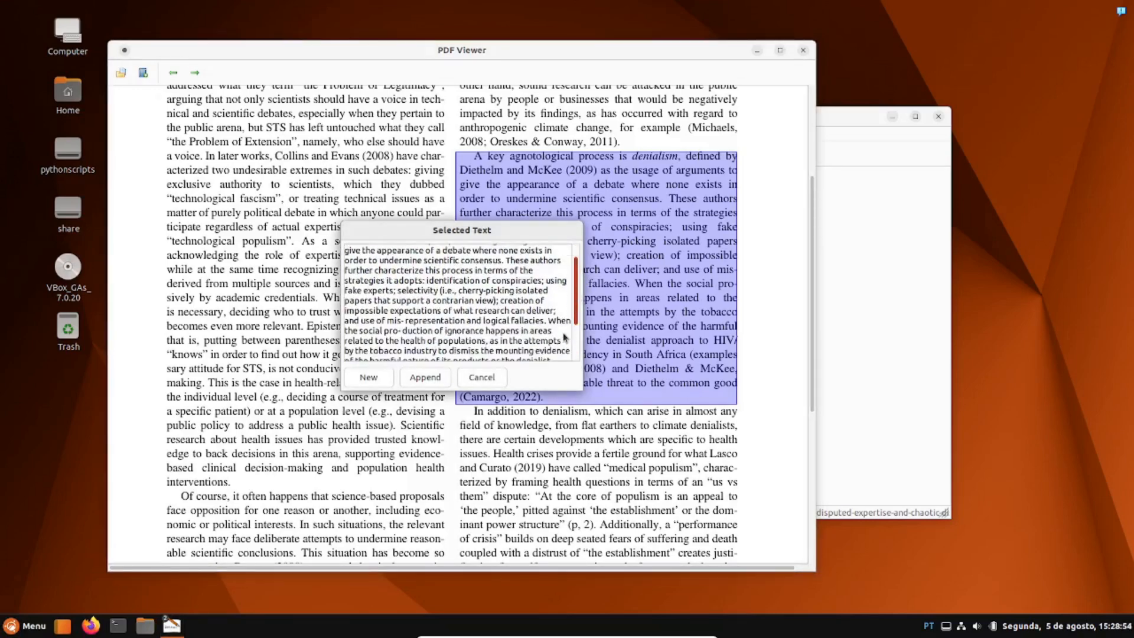
click(365, 377)
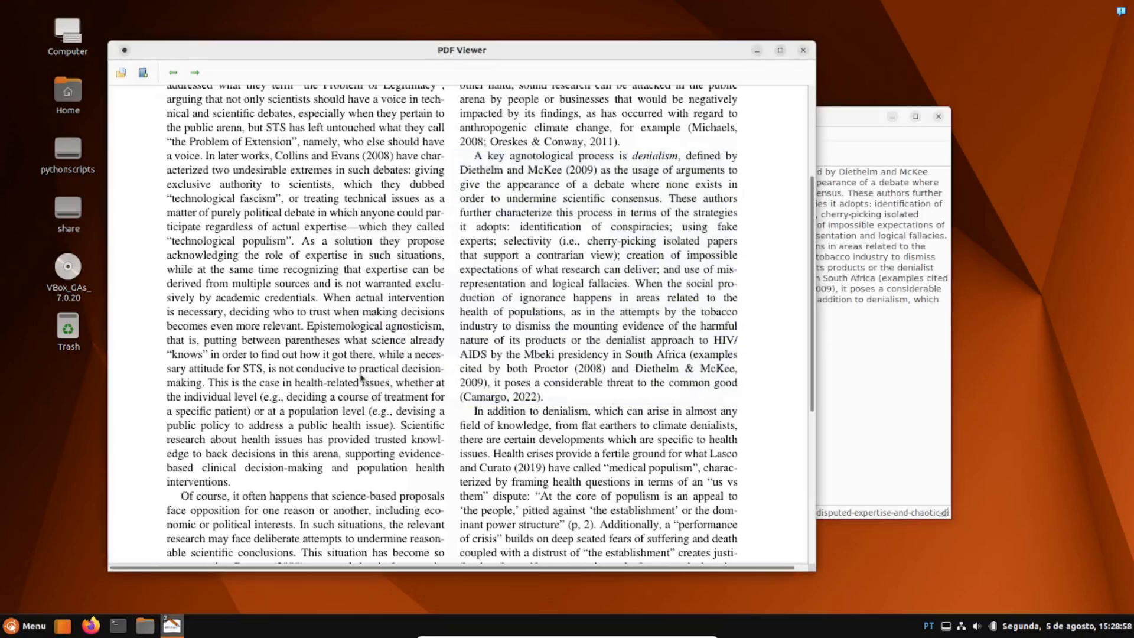
click(852, 115)
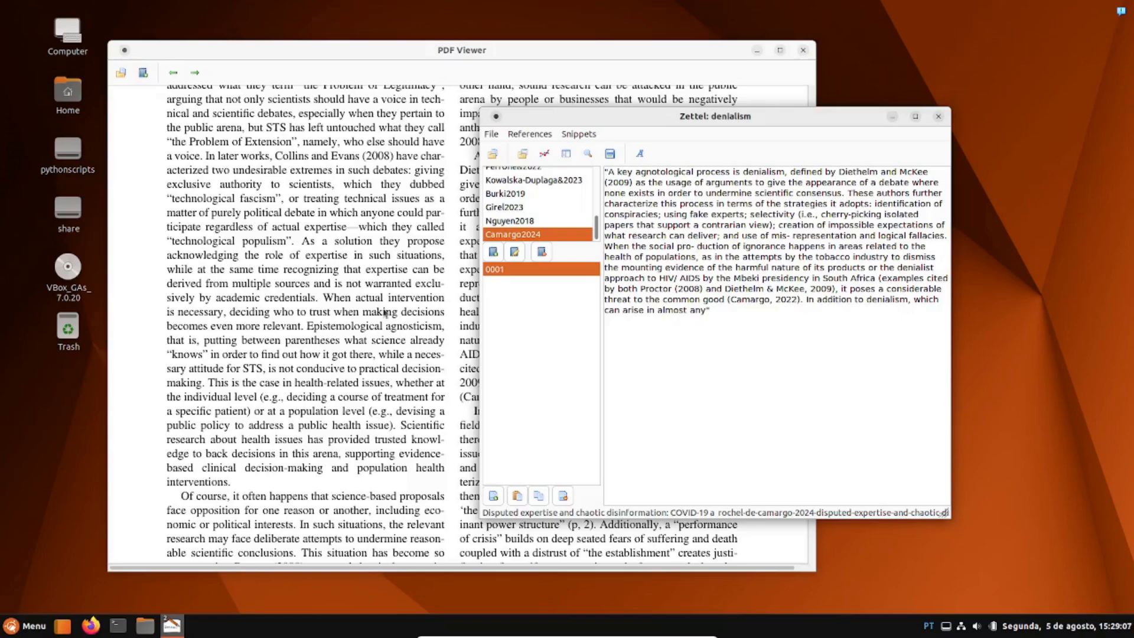
- Capture the last passage on page 2, beginning "In the response to COVID-19 in Brazil", as another new snippet
click(366, 214)
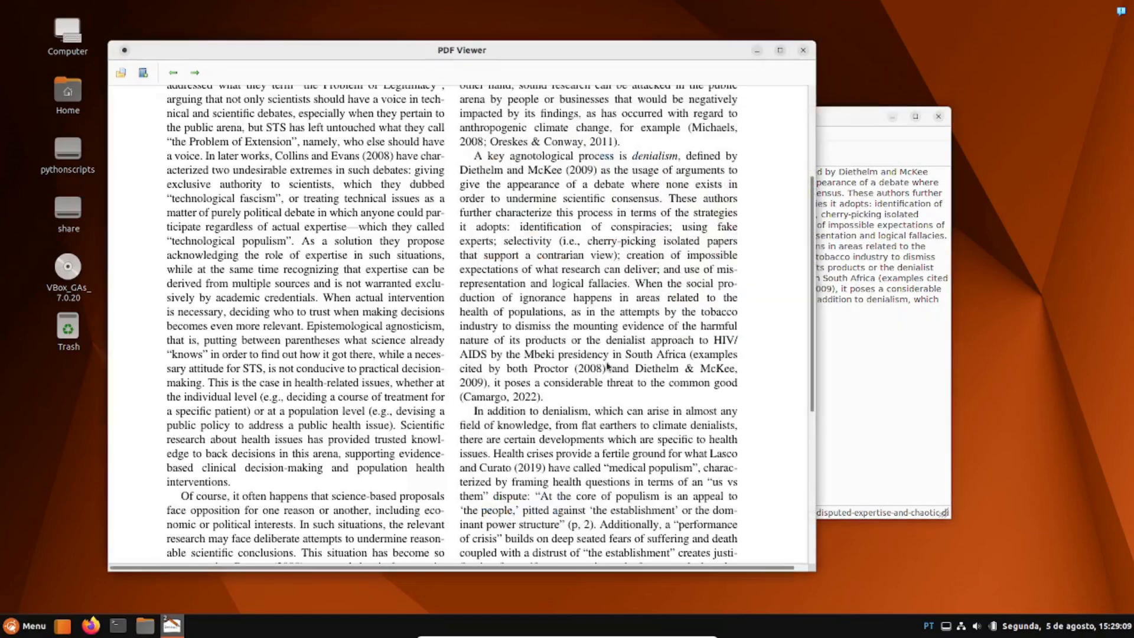
scroll(608, 366, down, 3)
scroll(608, 366, down, 2)
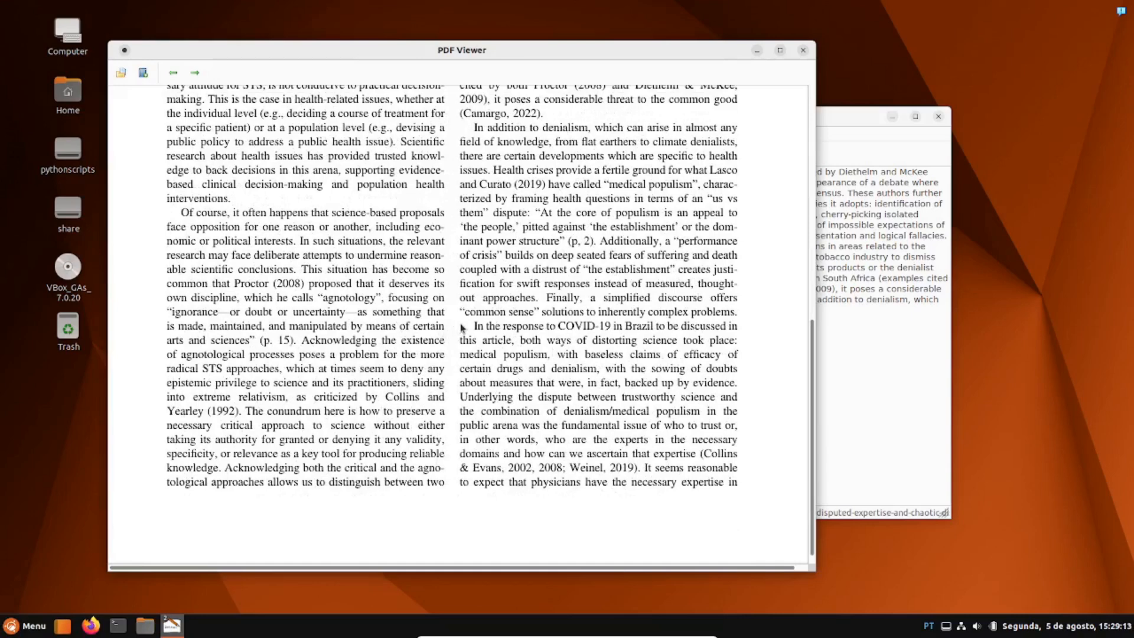
drag(462, 328, 743, 412)
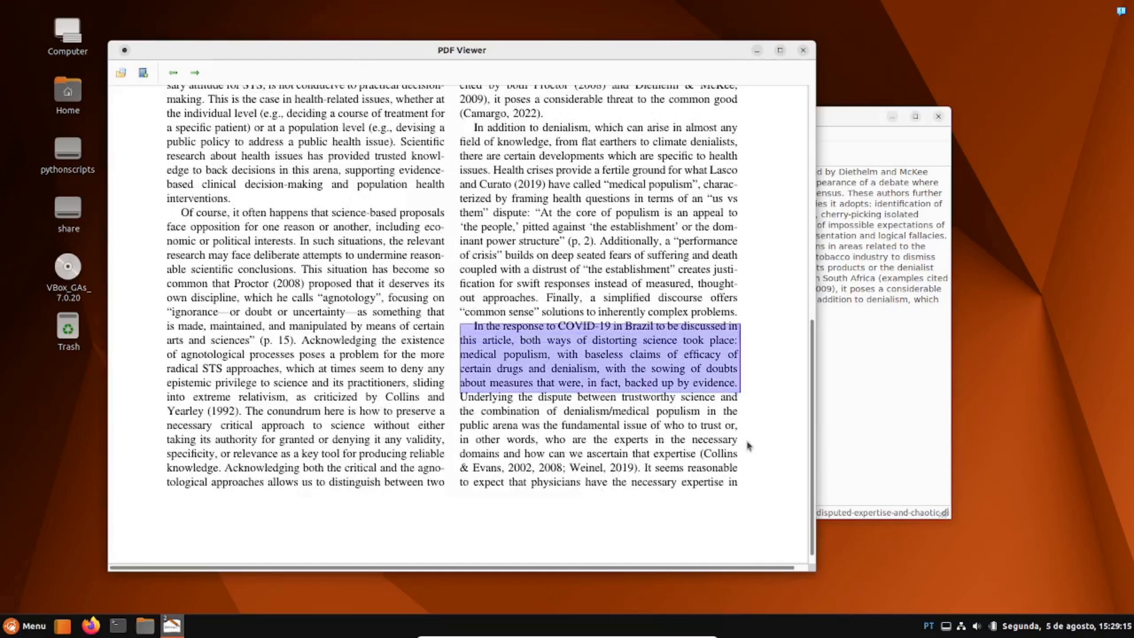
drag(747, 481, 743, 492)
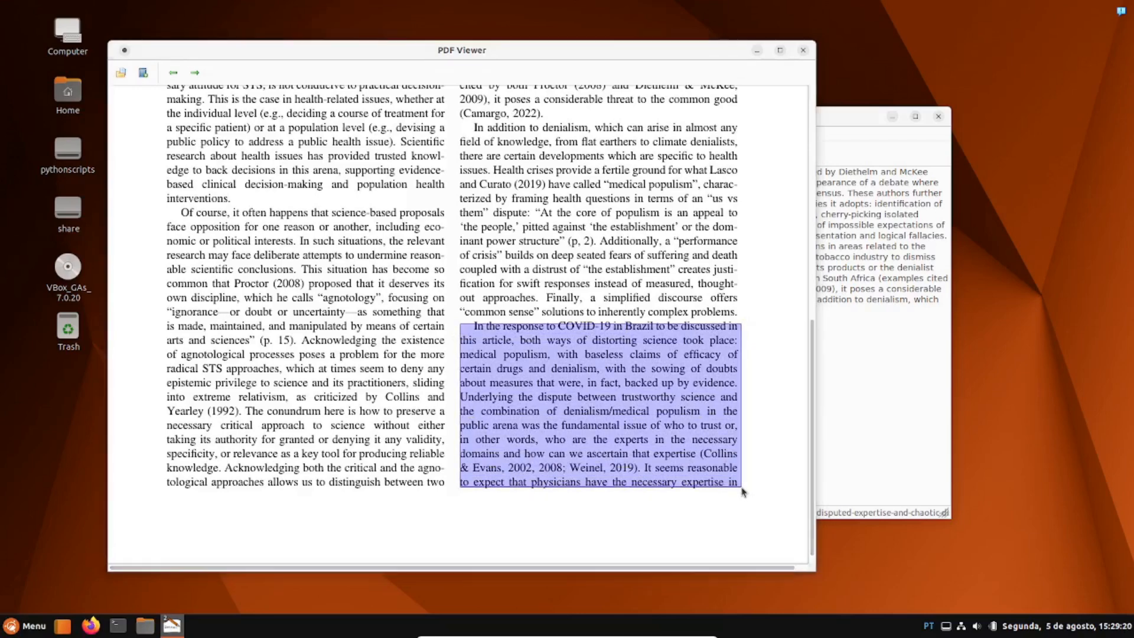
drag(742, 492, 742, 492)
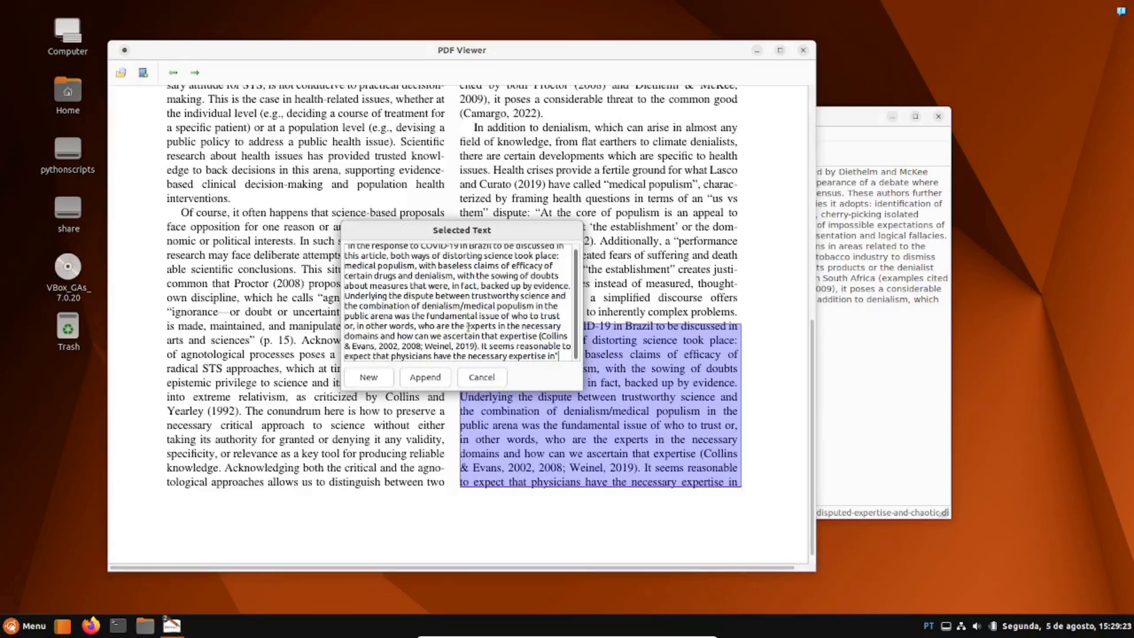
click(369, 377)
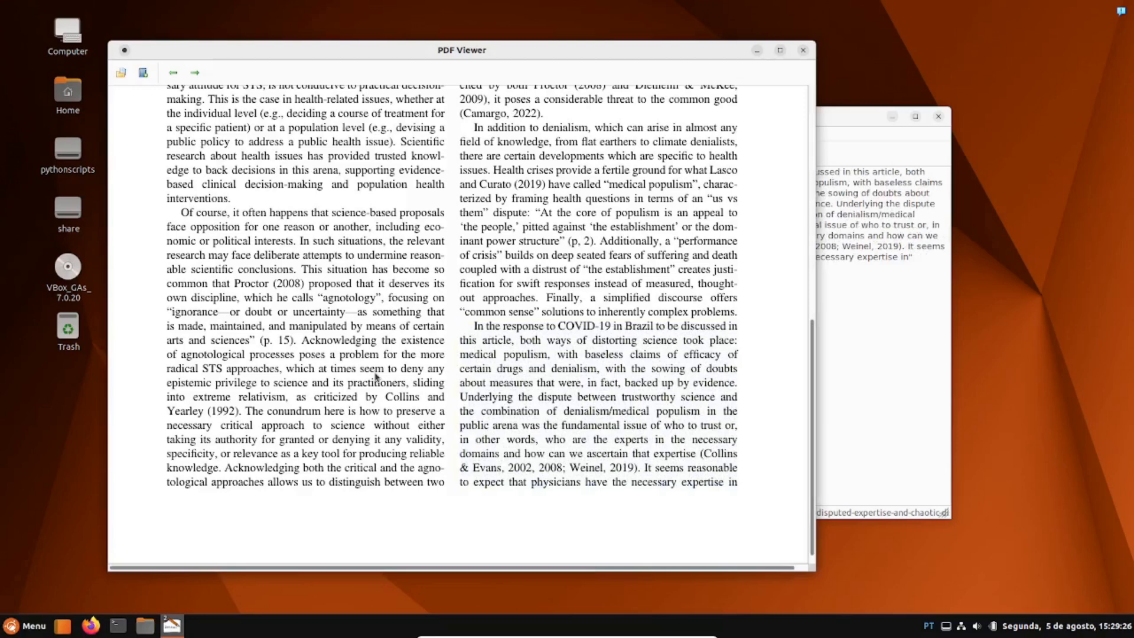
- Review the reference's two snippets, 0001 and 0002, in the main window
click(855, 124)
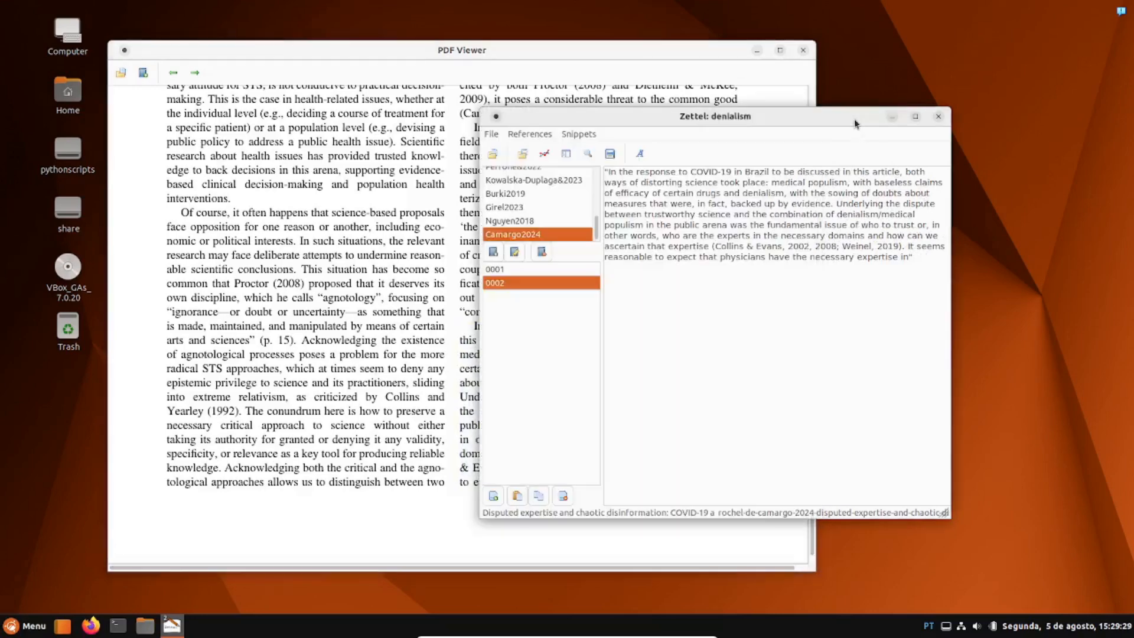
click(555, 269)
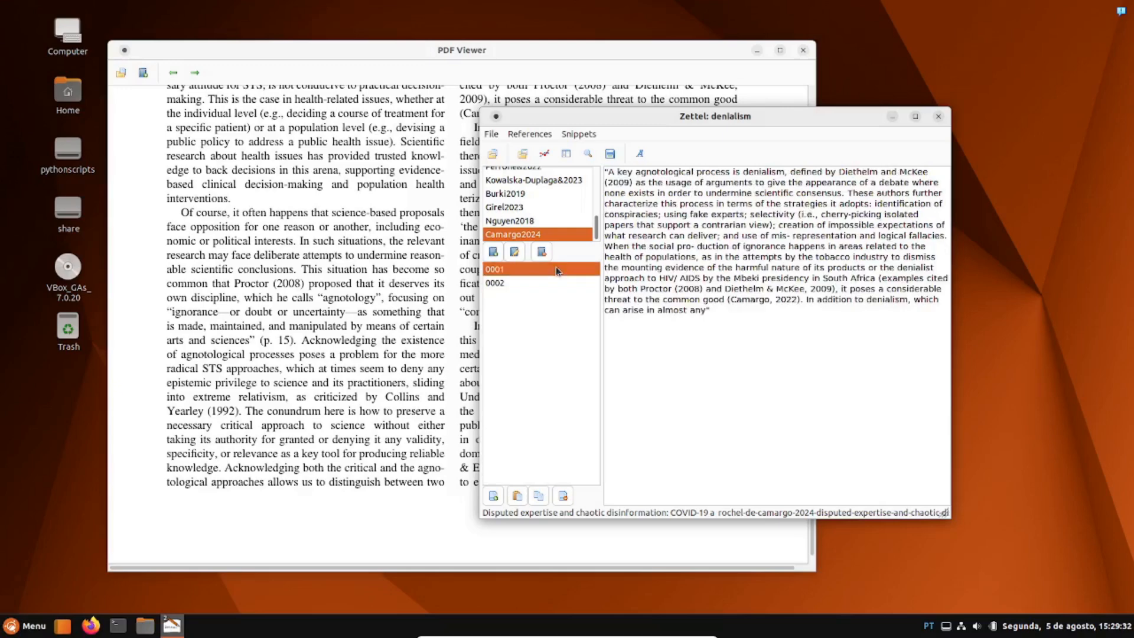
click(548, 282)
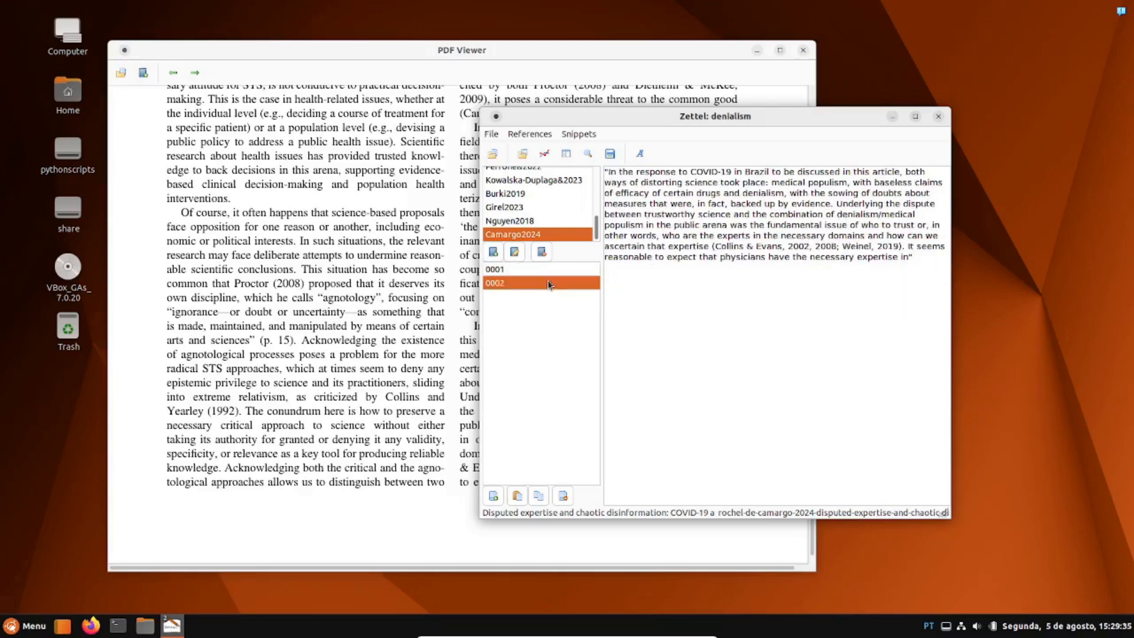
- Append the opening passage of page 3, from "health-related matters" through "most phy-", to the second snippet
click(363, 326)
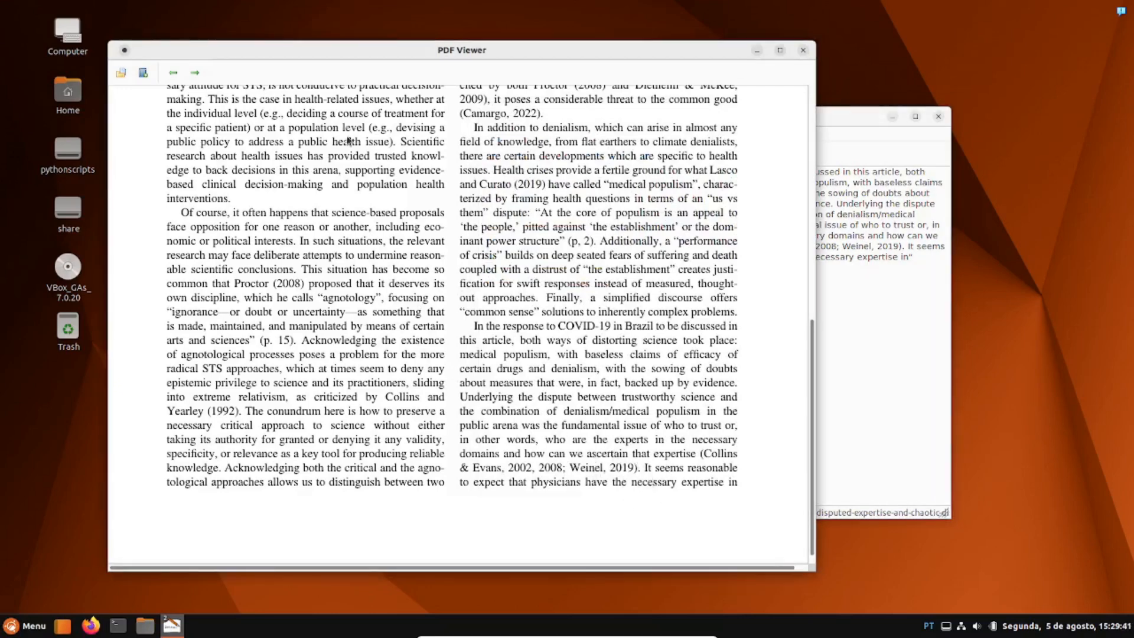
click(194, 73)
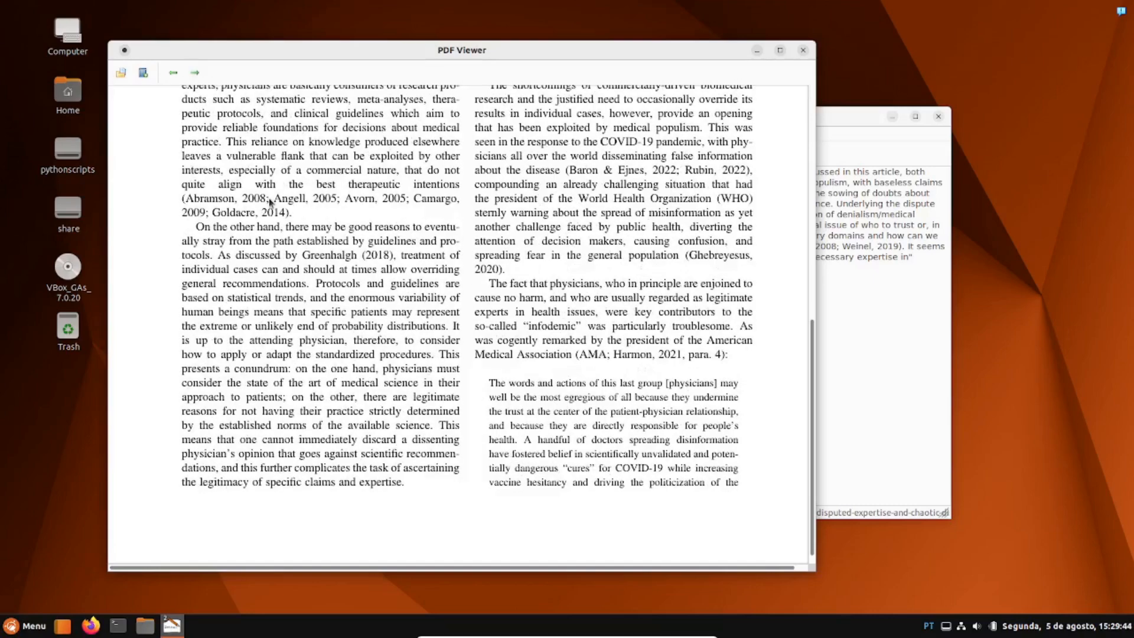
scroll(268, 197, up, 10)
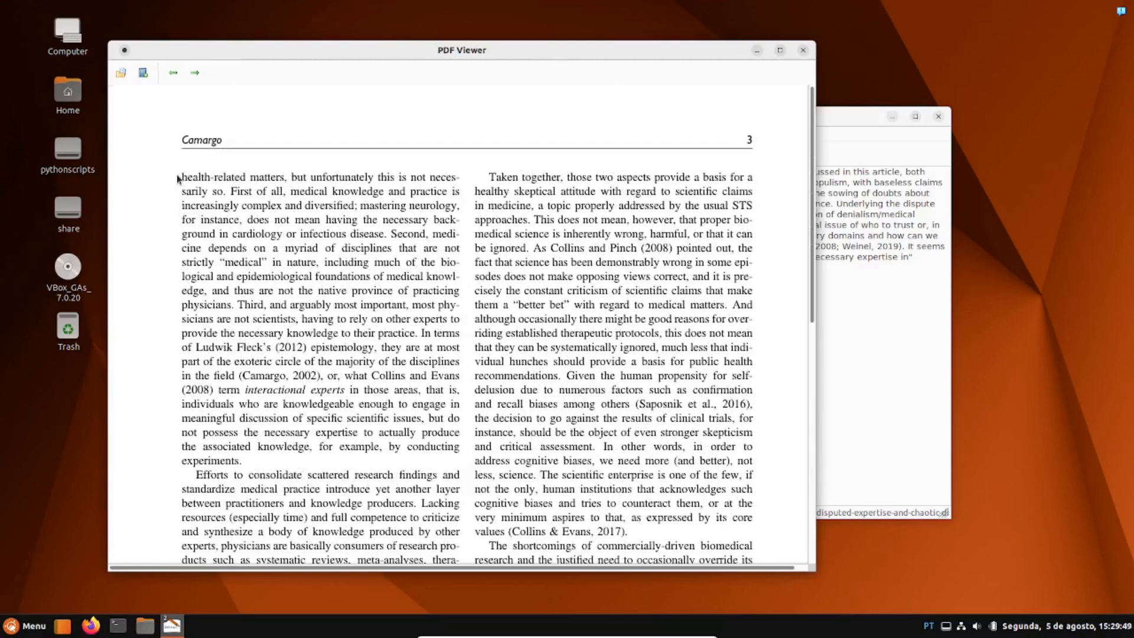
mouse_move(178, 179)
mouse_down()
mouse_move(273, 205)
mouse_move(395, 316)
mouse_move(466, 317)
mouse_up()
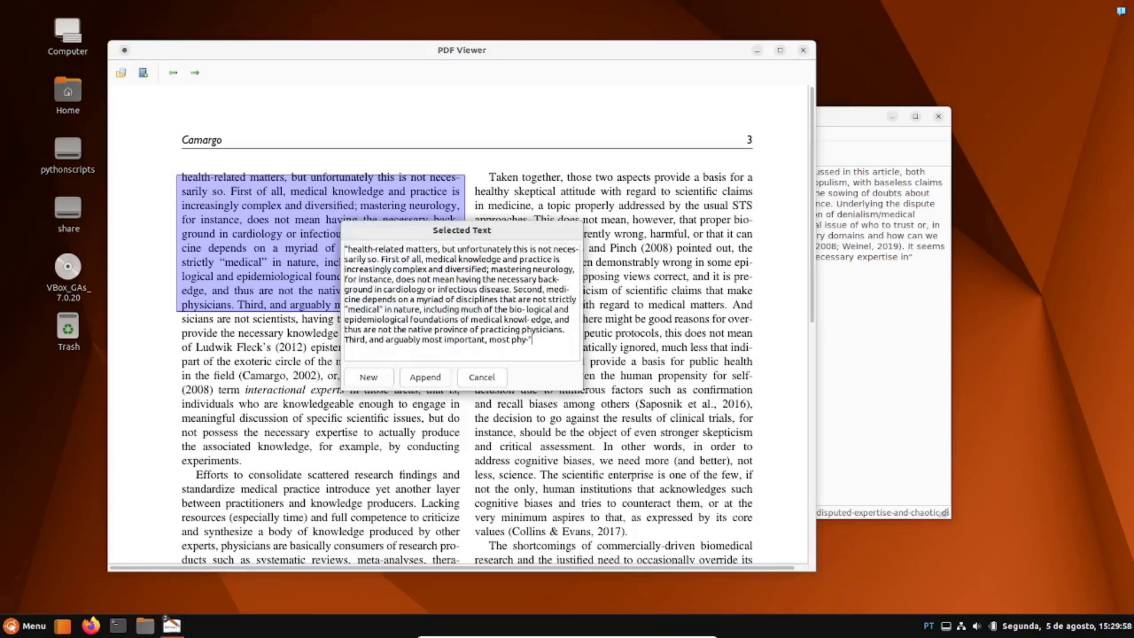
click(423, 380)
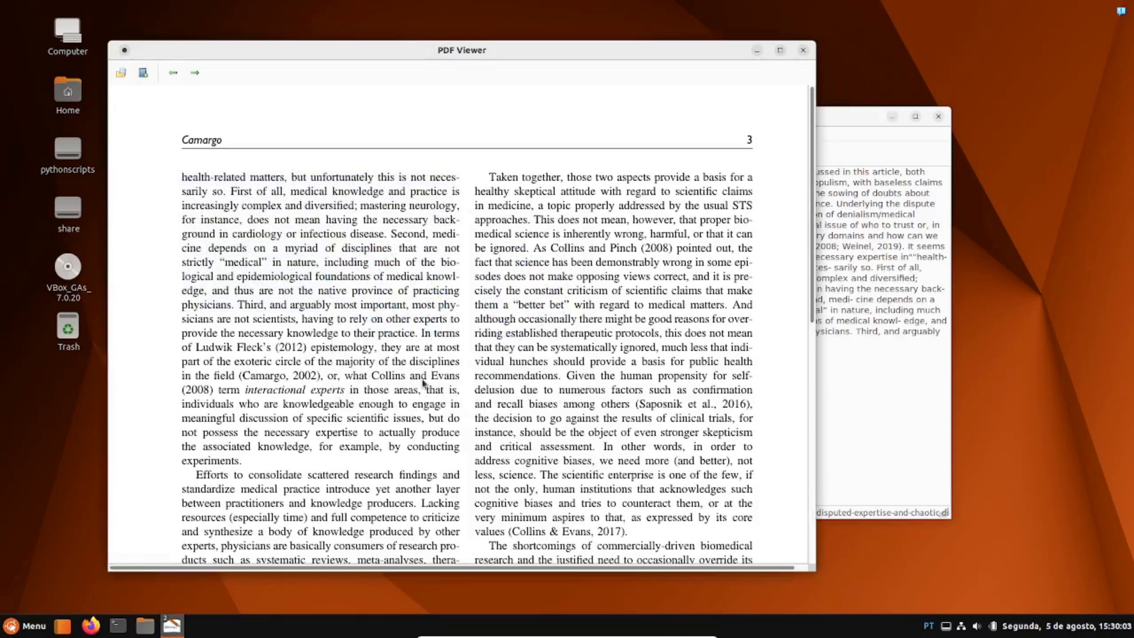
- In snippet 0002, remove the quotation marks between the joined passages and the trailing fragment "Third, and arguably most important, most phy-"
click(873, 155)
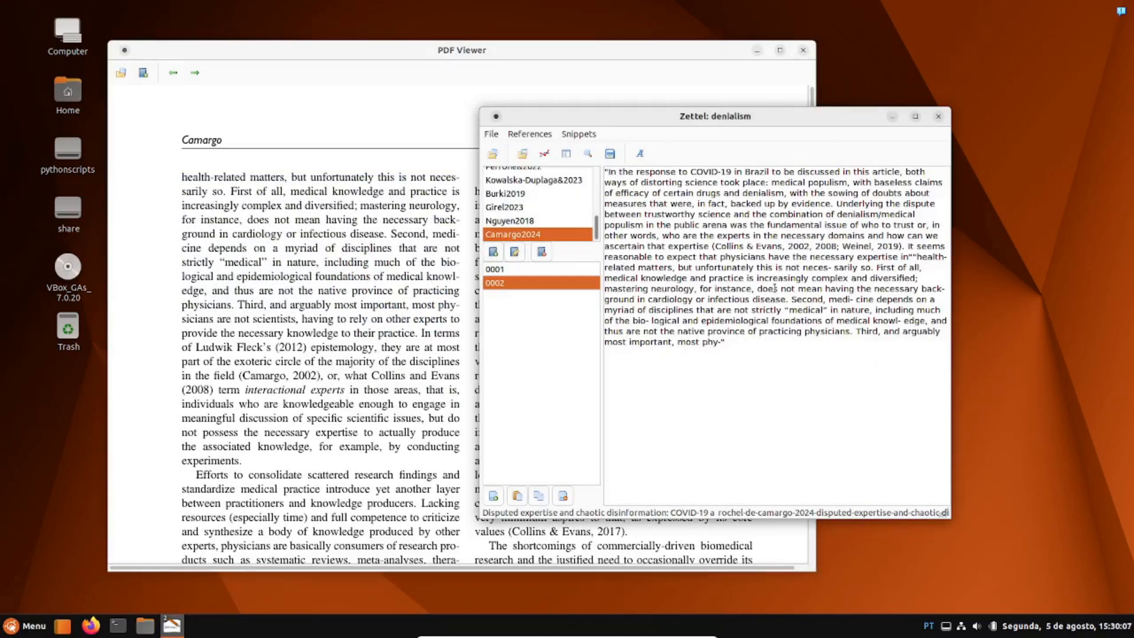
click(912, 256)
key(Delete)
key(Delete)
drag(855, 332, 719, 343)
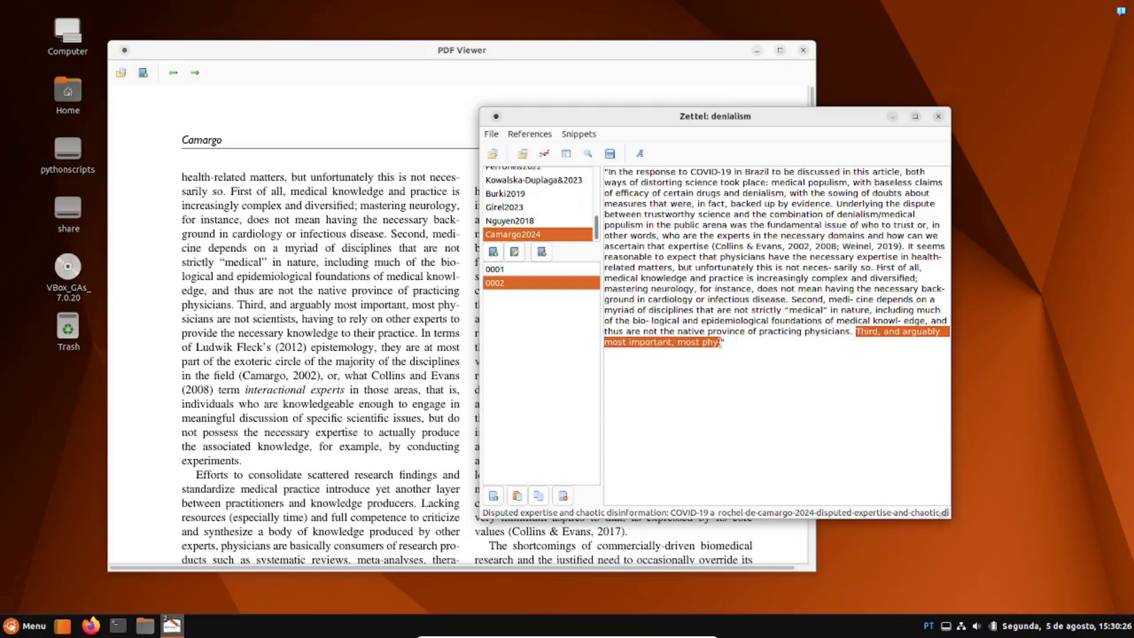
key(BackSpace)
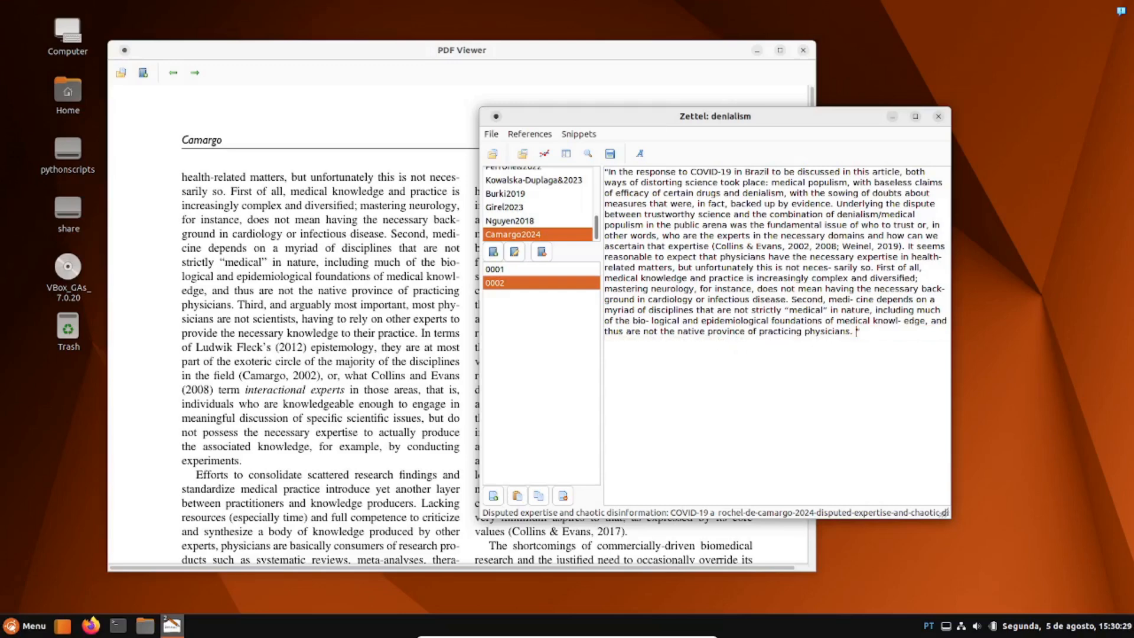
key(BackSpace)
- Open the eBook 2016_Book_PhilosophyOfScienceForScientis.epub from the Documents folder in the PDF viewer, using the eBook files (*.epub) filter
click(324, 318)
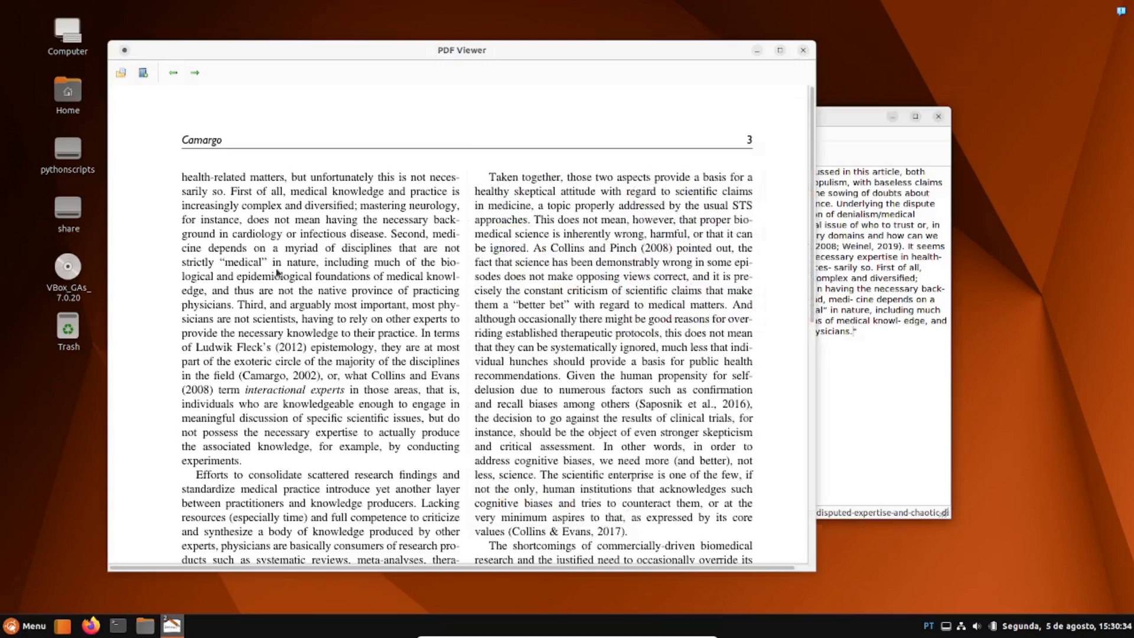
click(122, 78)
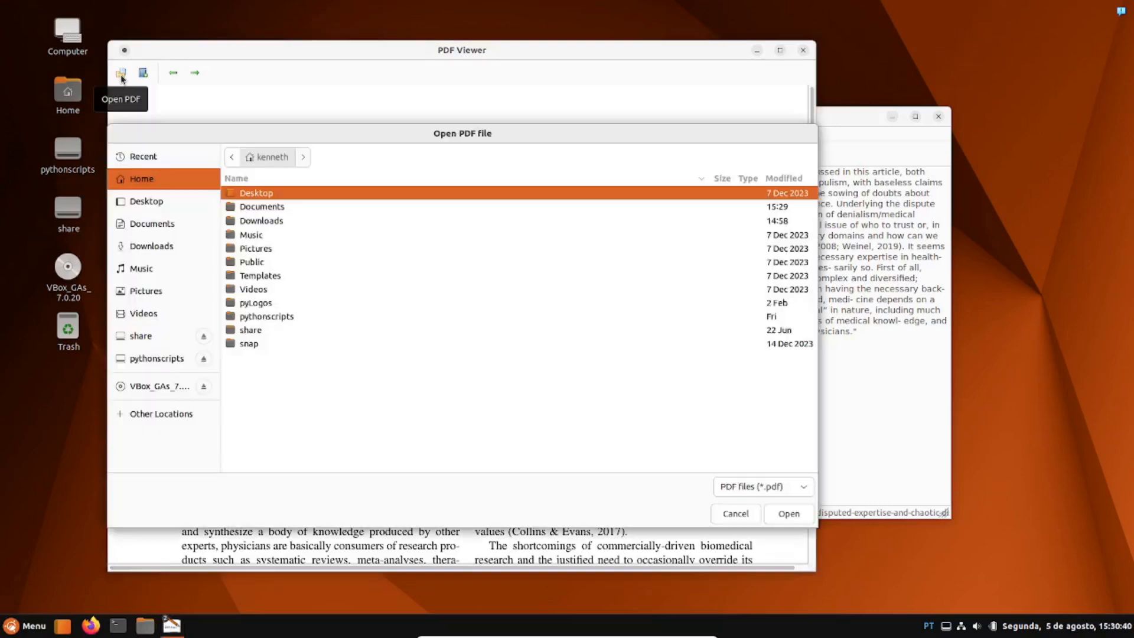
click(272, 211)
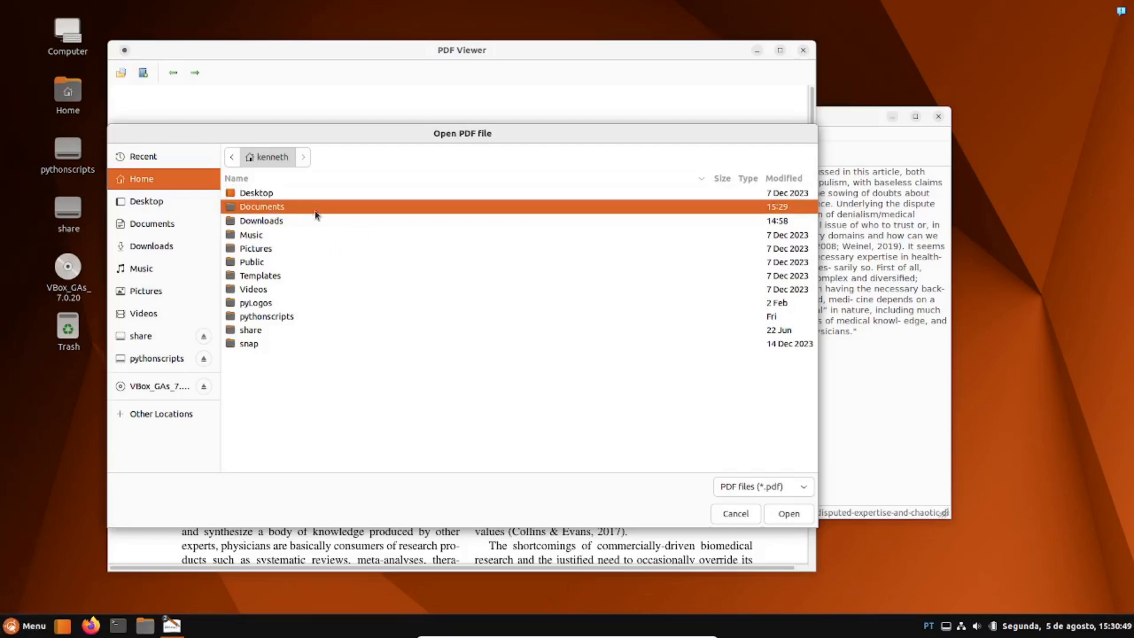
double_click(283, 207)
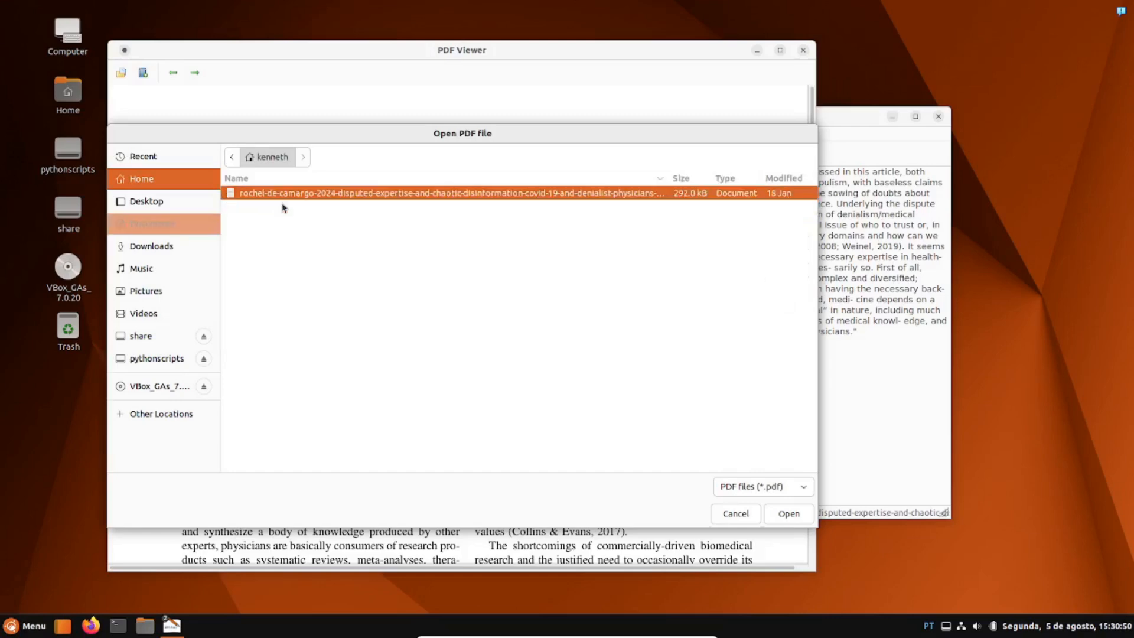
click(751, 486)
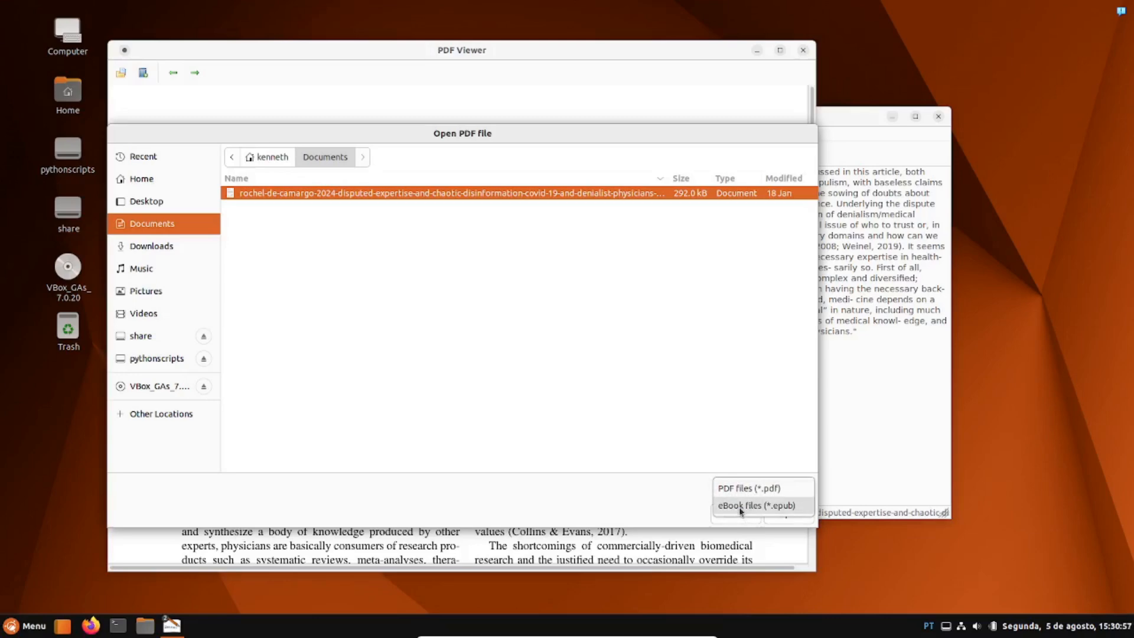
click(738, 507)
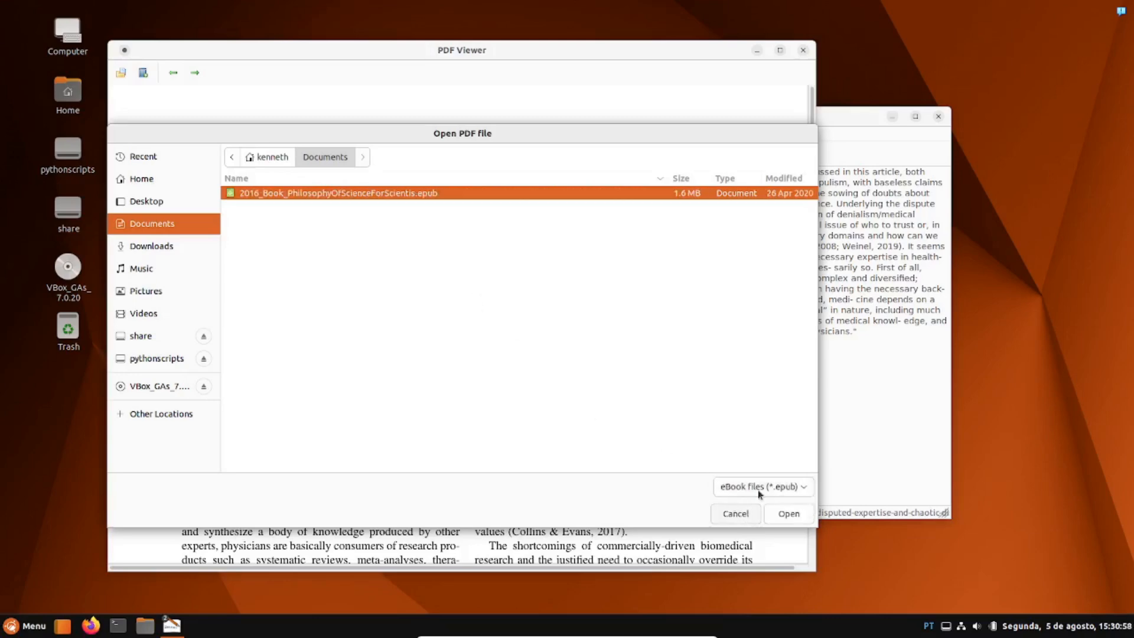
click(789, 513)
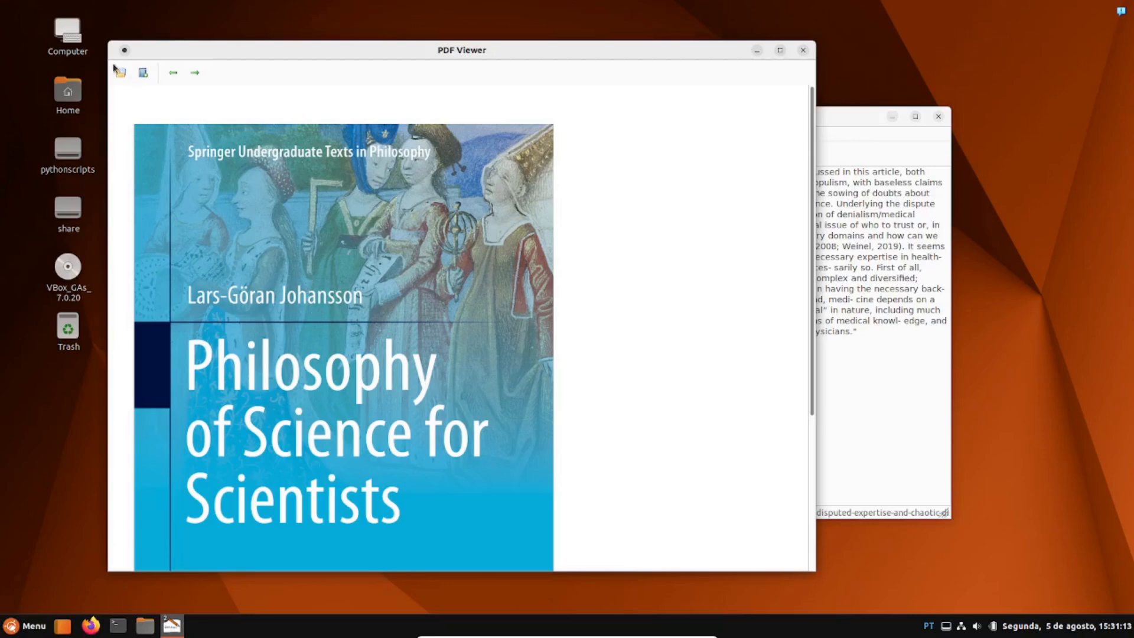
- Page forward from the eBook's cover through its front matter to the page after the copyright notice
click(194, 73)
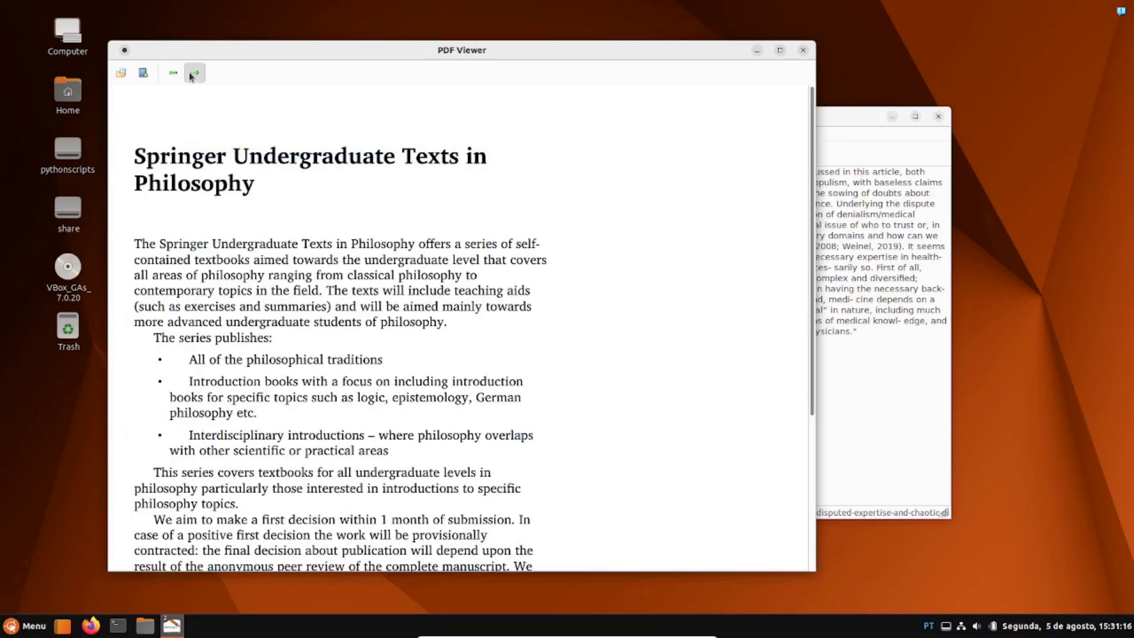
click(191, 75)
click(192, 74)
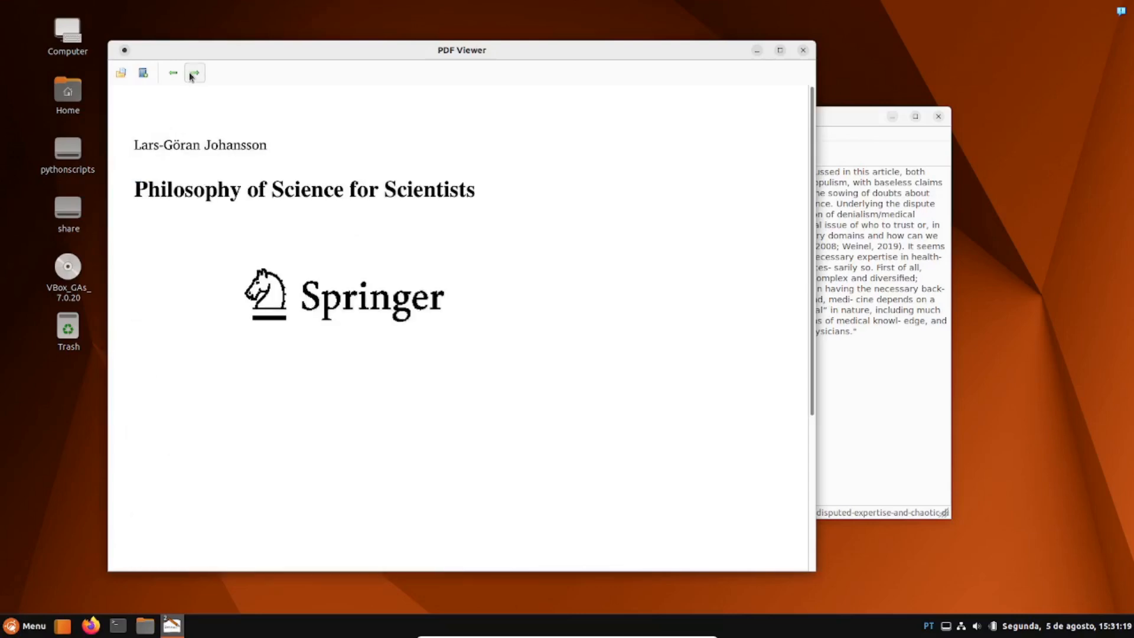
click(192, 74)
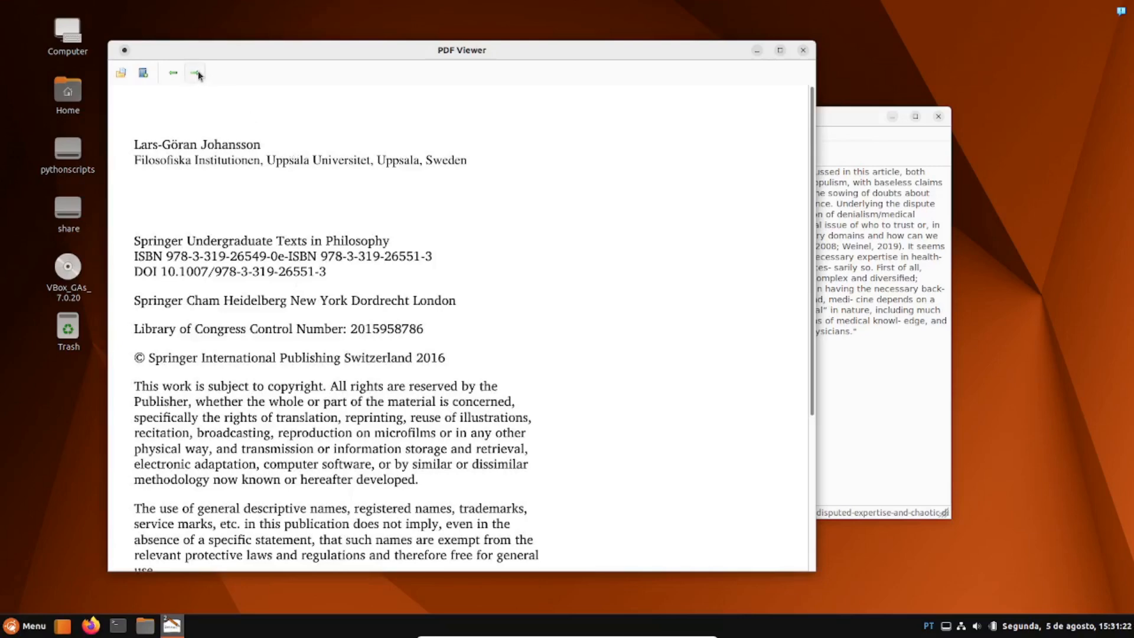
click(196, 74)
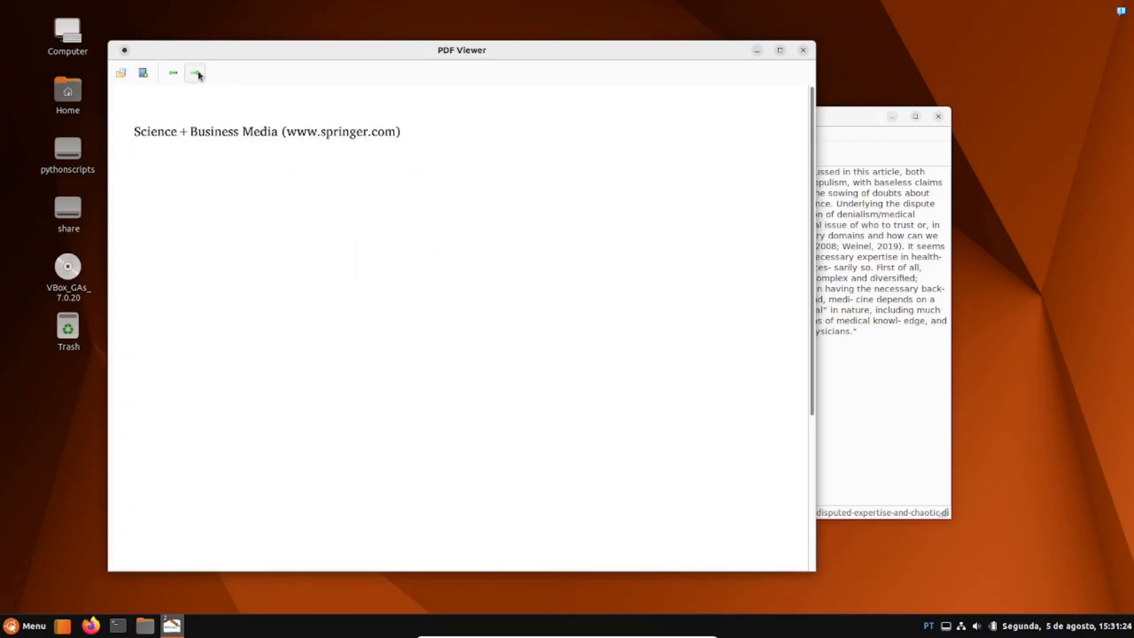
- Advance to the Preface and Overview of the Book page and try to capture its first paragraph as a snippet
click(197, 73)
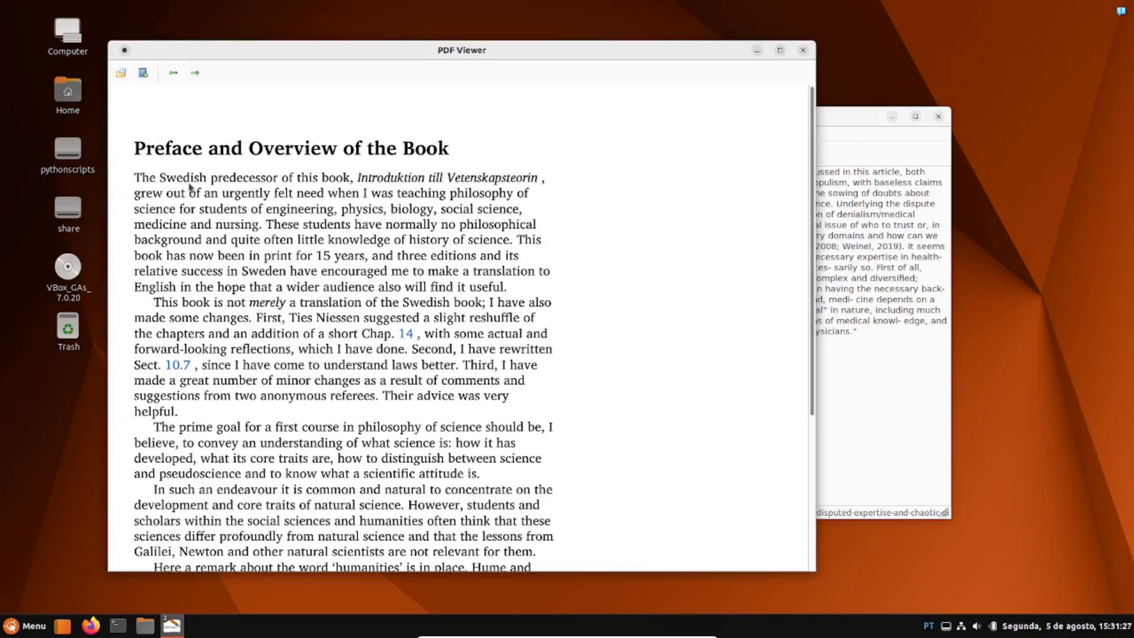
drag(133, 179, 552, 298)
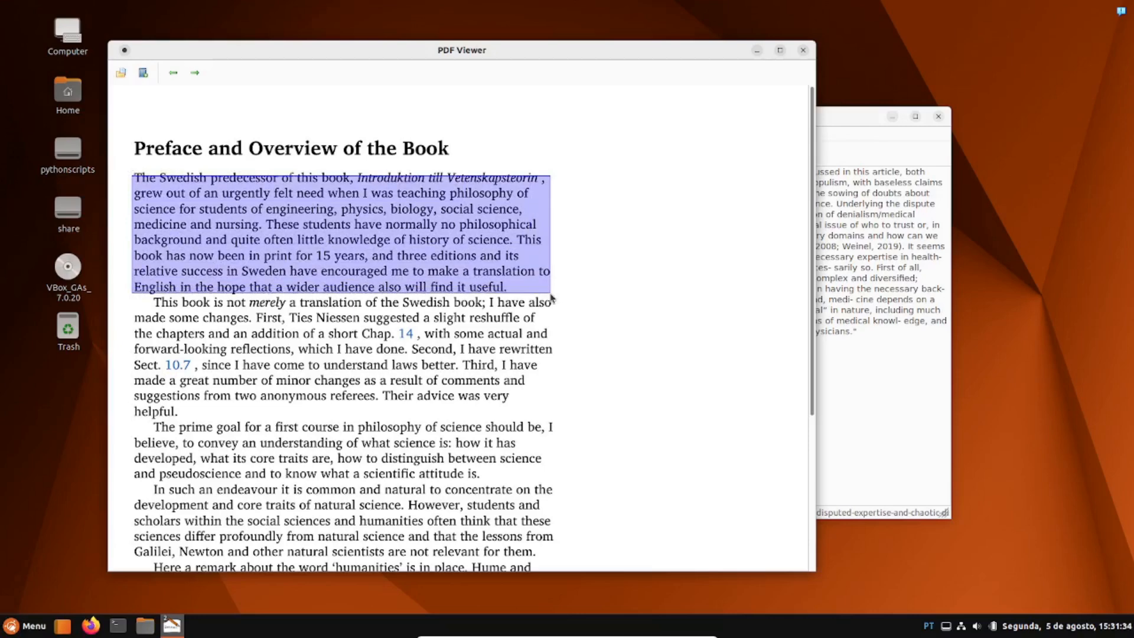
drag(552, 298, 551, 298)
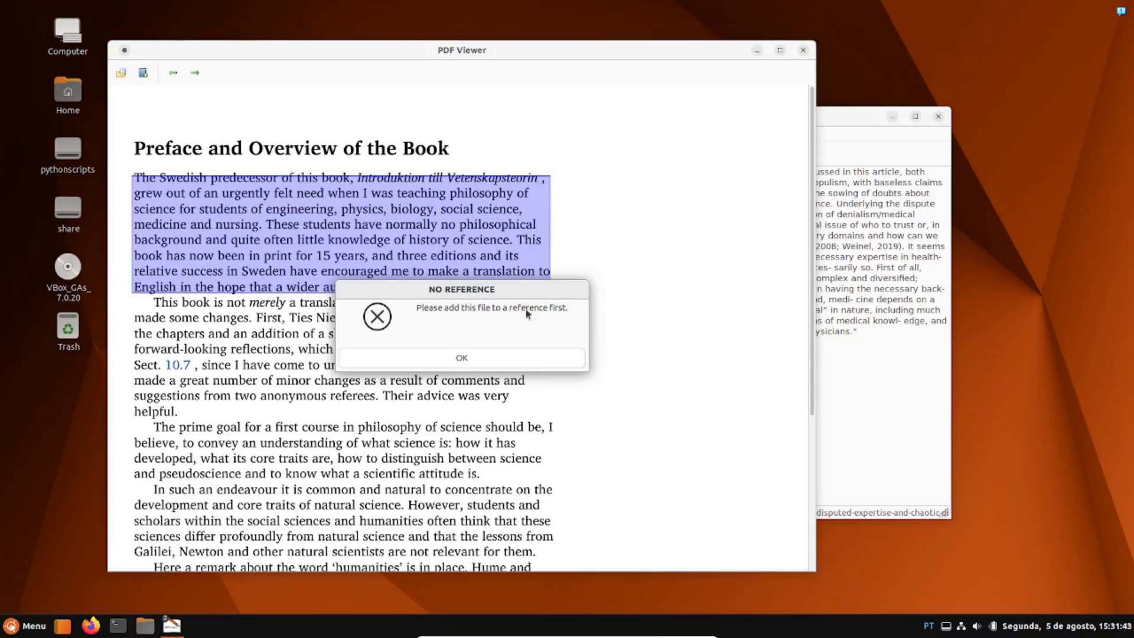
click(513, 360)
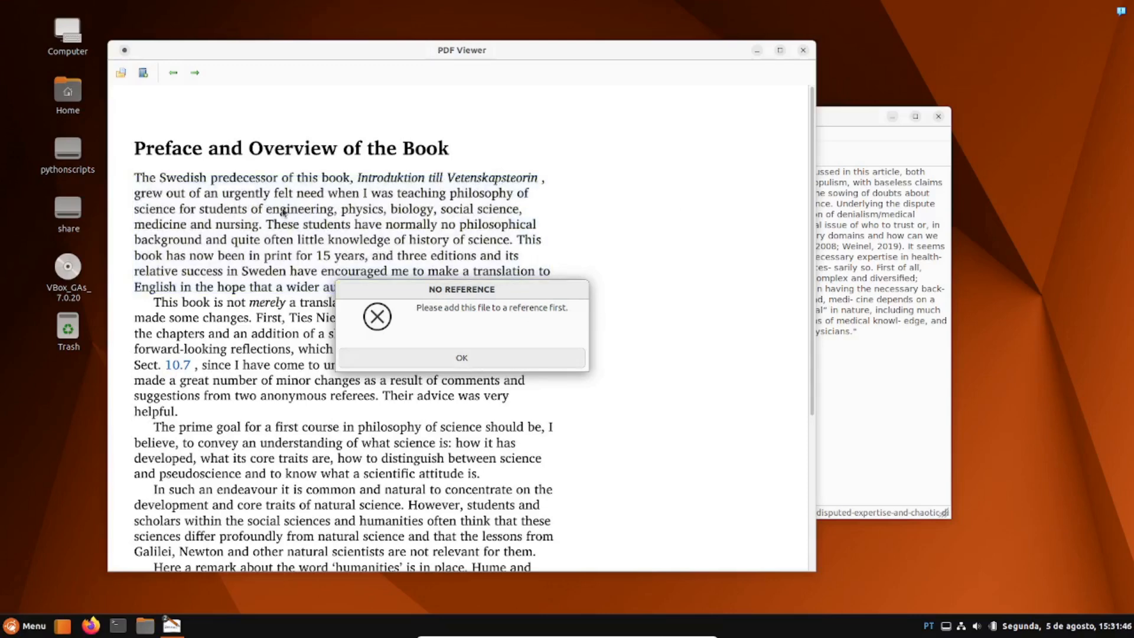
- Add the open eBook as a new reference with the Id Johanson2016, keeping the prefilled title and file
click(145, 74)
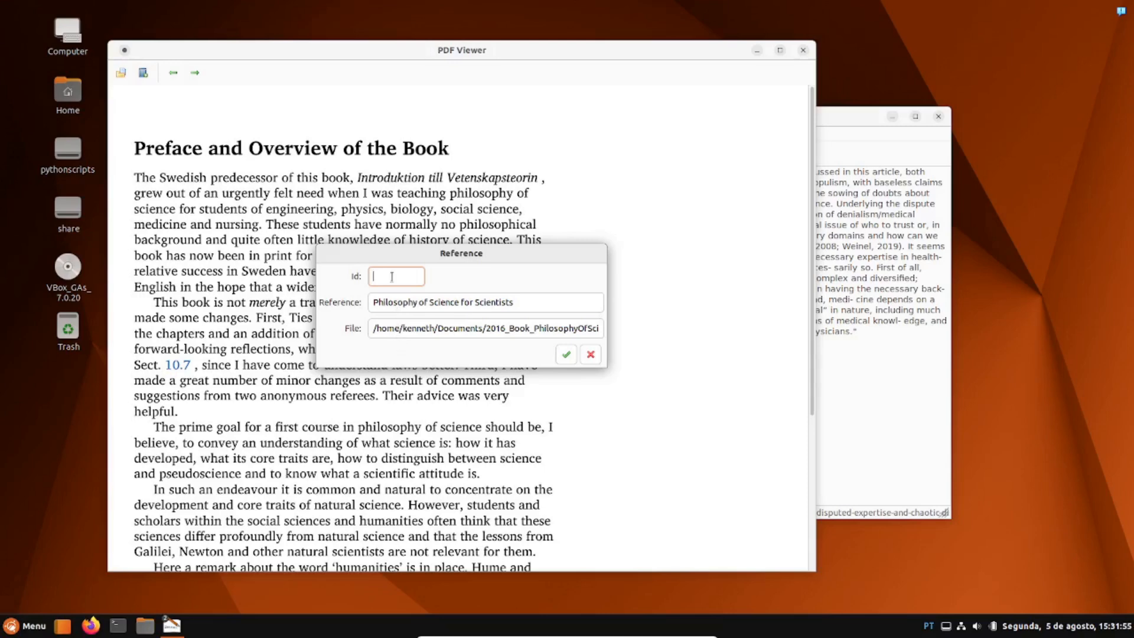
text(Jo)
text(han)
text(son2016)
click(565, 355)
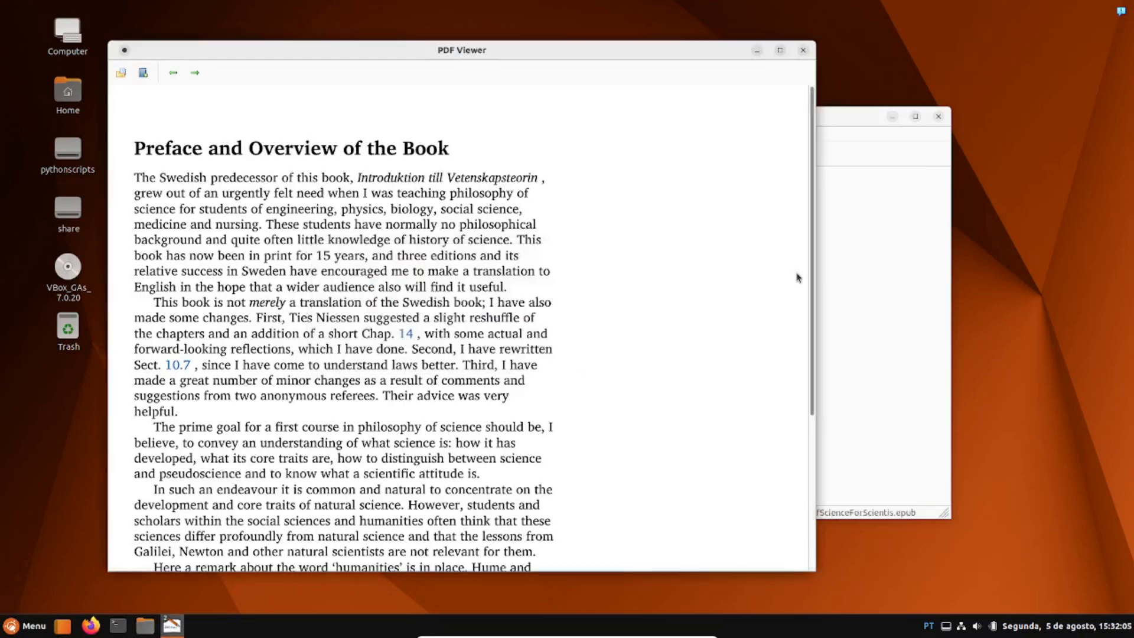
- In the main Zettel window, compare the Camargo2024 entry with the new Johanson2016 entry, ending on Johanson2016
click(846, 115)
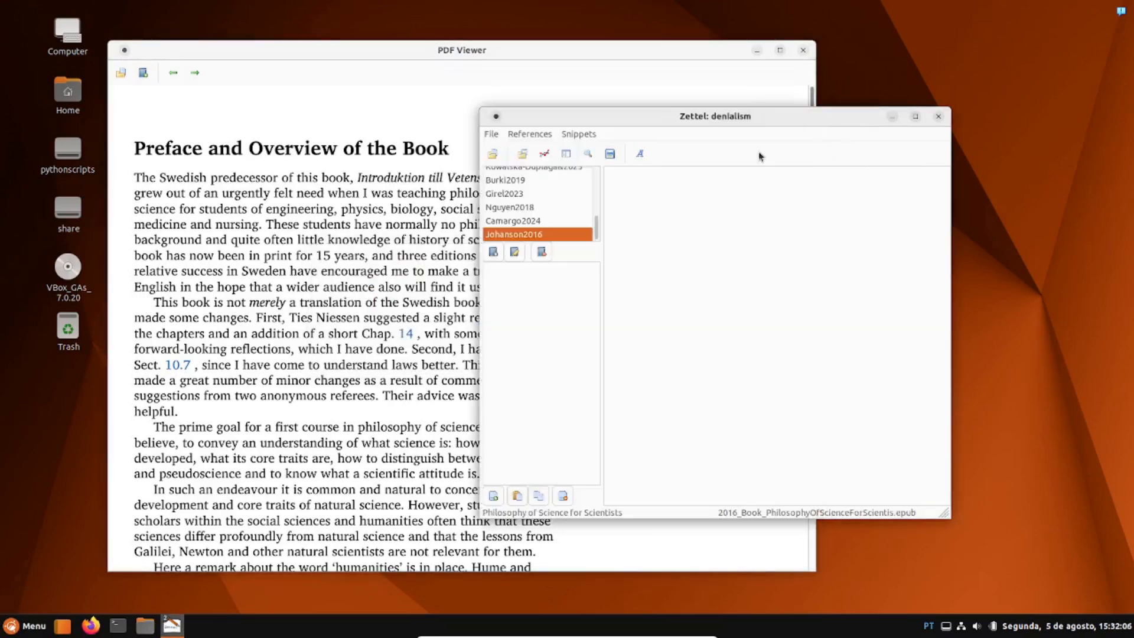
click(529, 222)
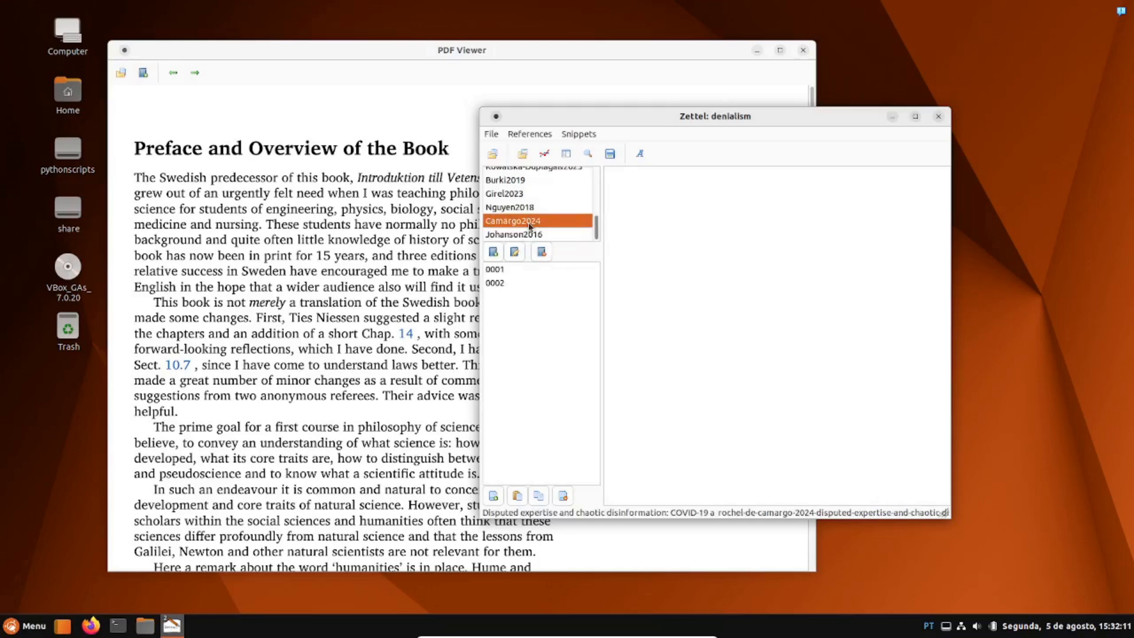
click(523, 236)
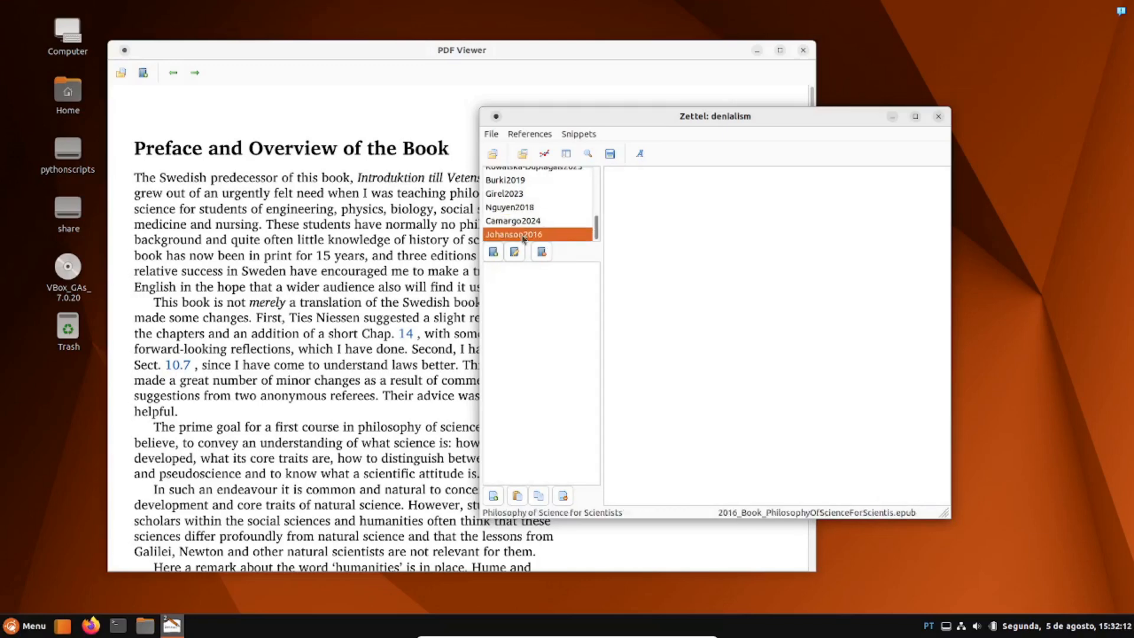
- Capture the Preface passage from "The Swedish predecessor of this book" through "I have also" as a new snippet
click(144, 193)
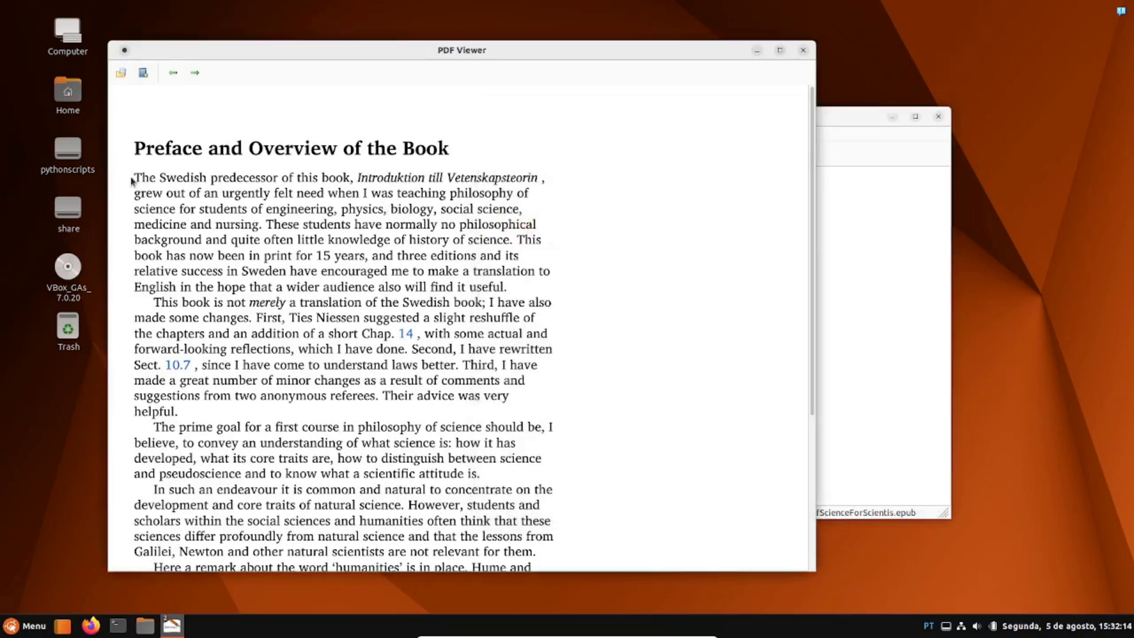
drag(145, 179, 559, 299)
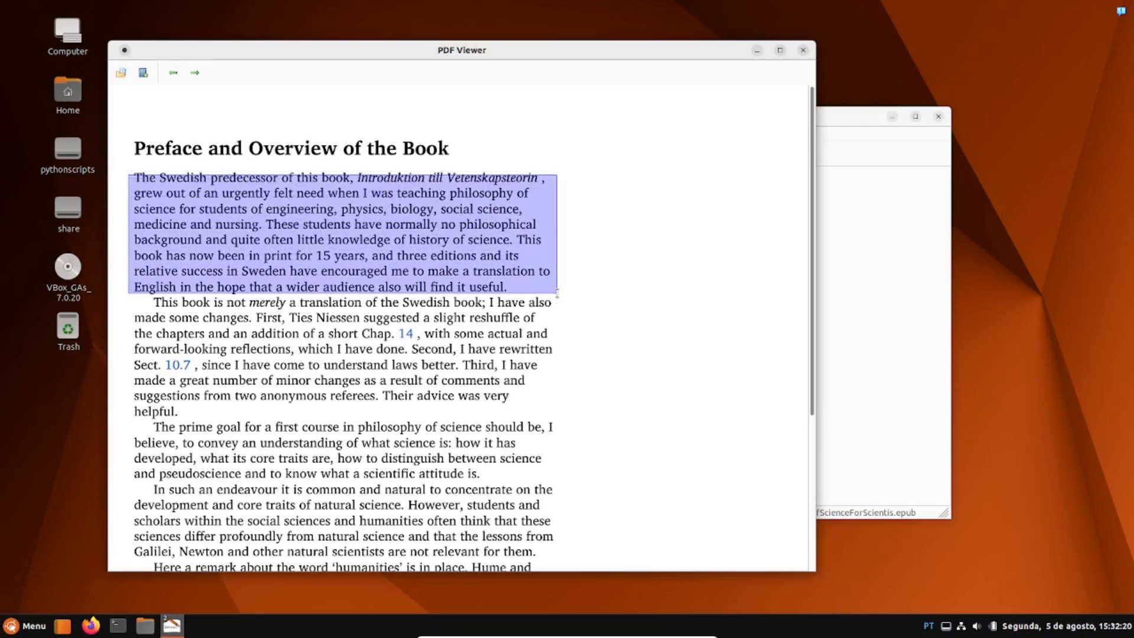
drag(557, 294, 557, 293)
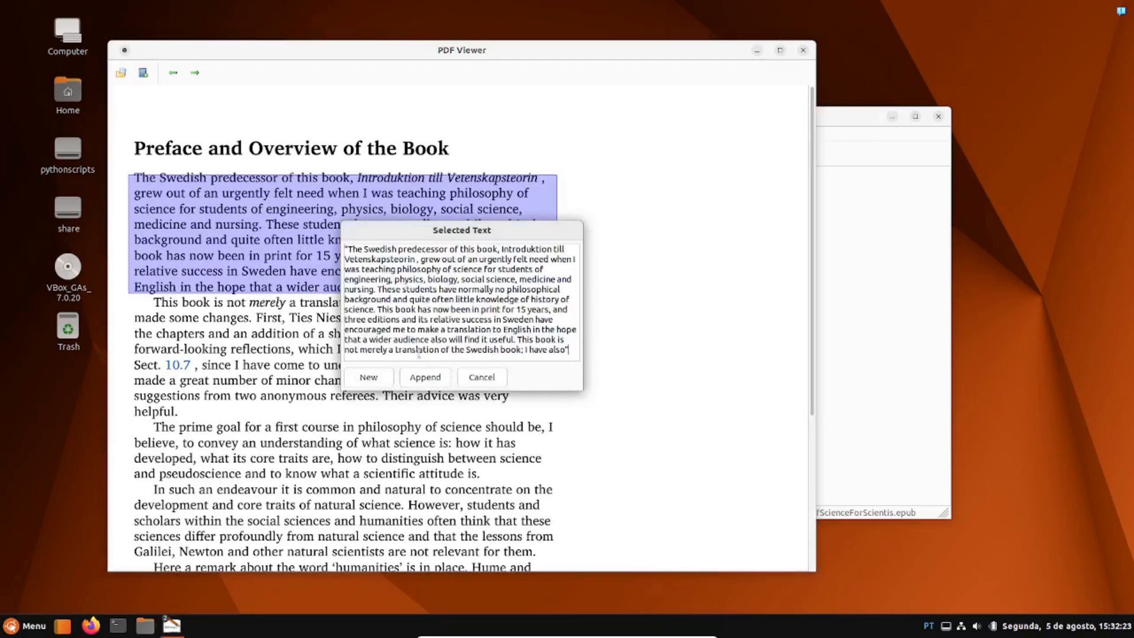
click(369, 378)
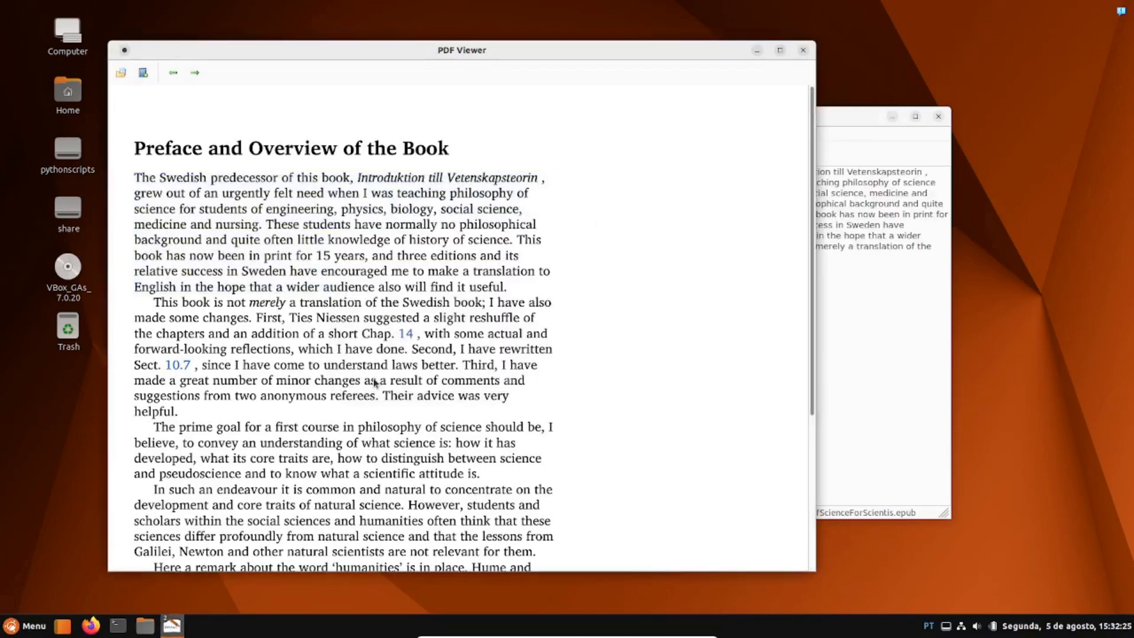
- Check the captured Preface snippet in the main Zettel window, and close the PDF viewer
click(871, 303)
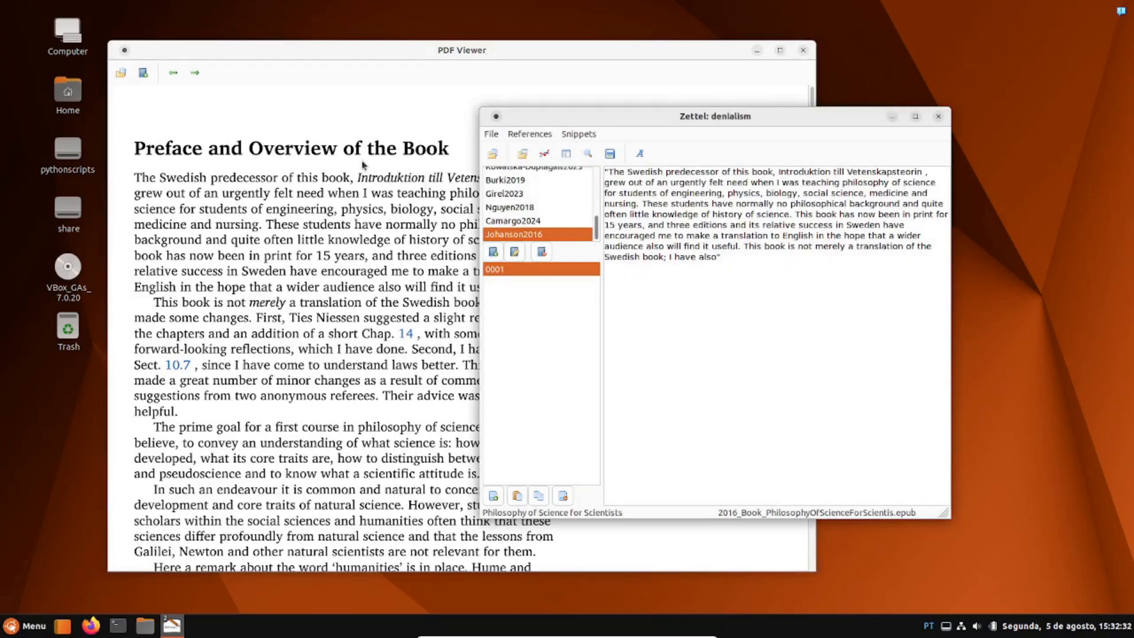
click(505, 83)
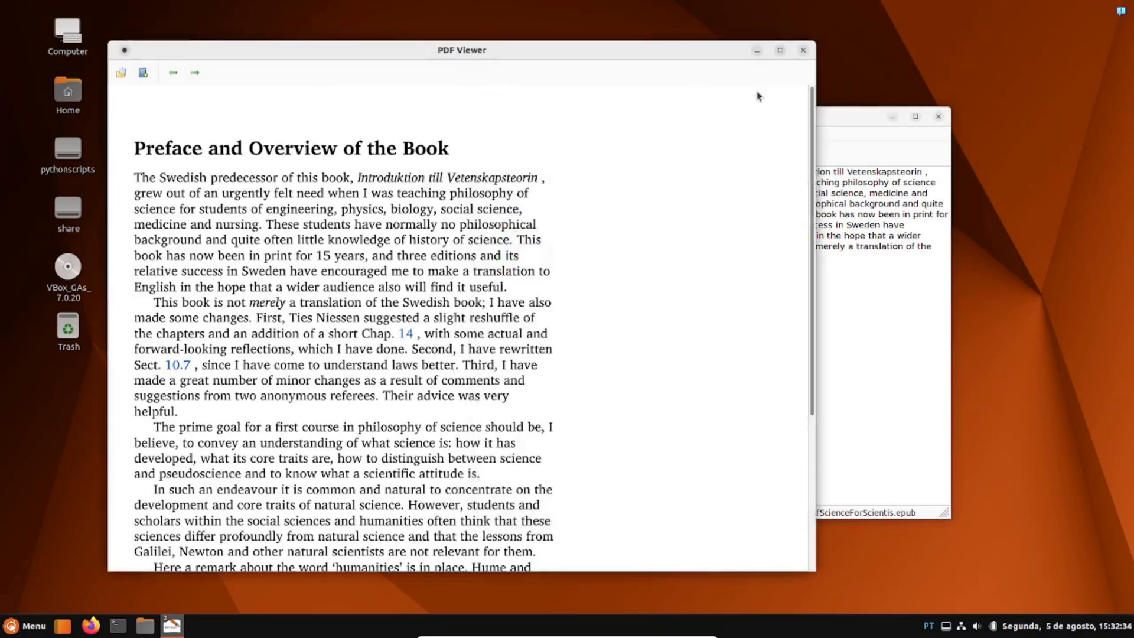
click(804, 50)
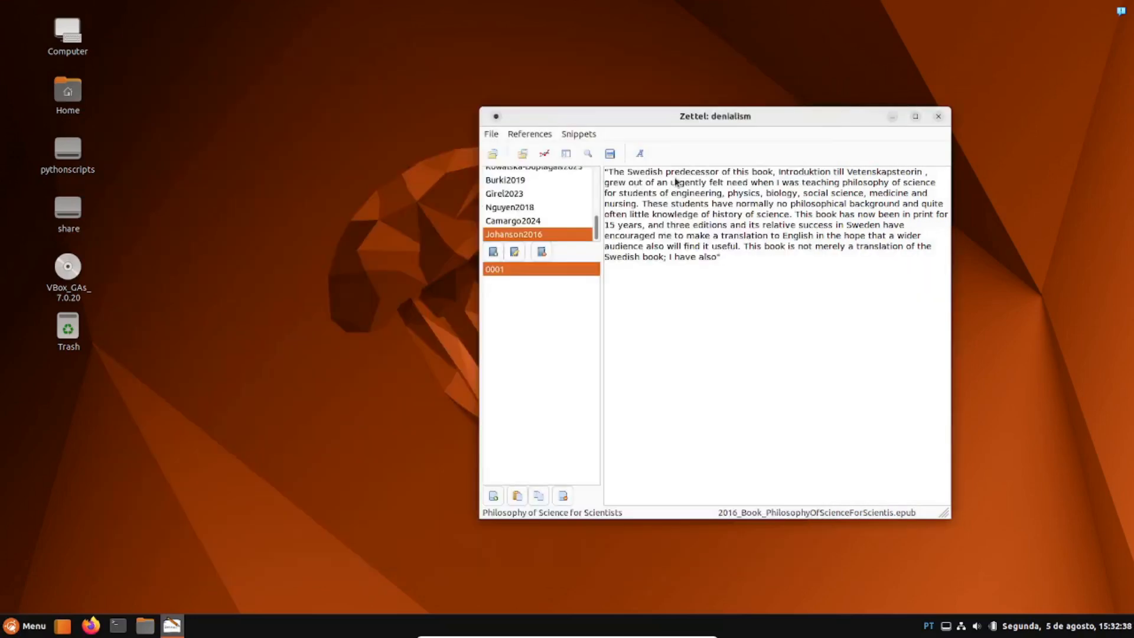
- Open the PDF attached to the Camargo2024 reference, view its first page, and close the viewer
click(524, 221)
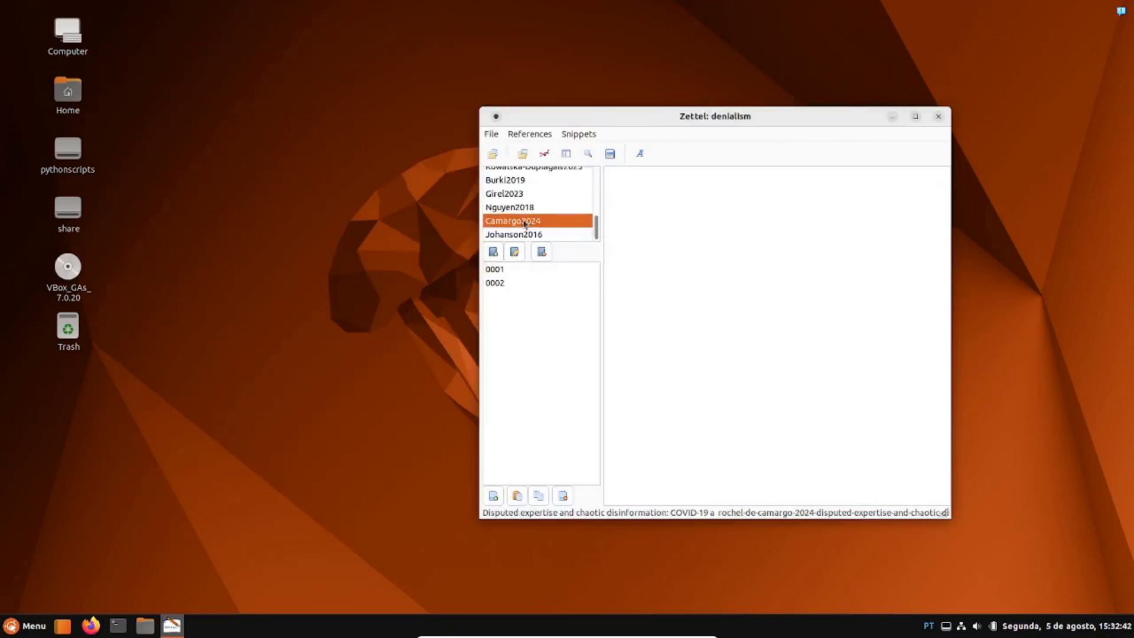
click(522, 157)
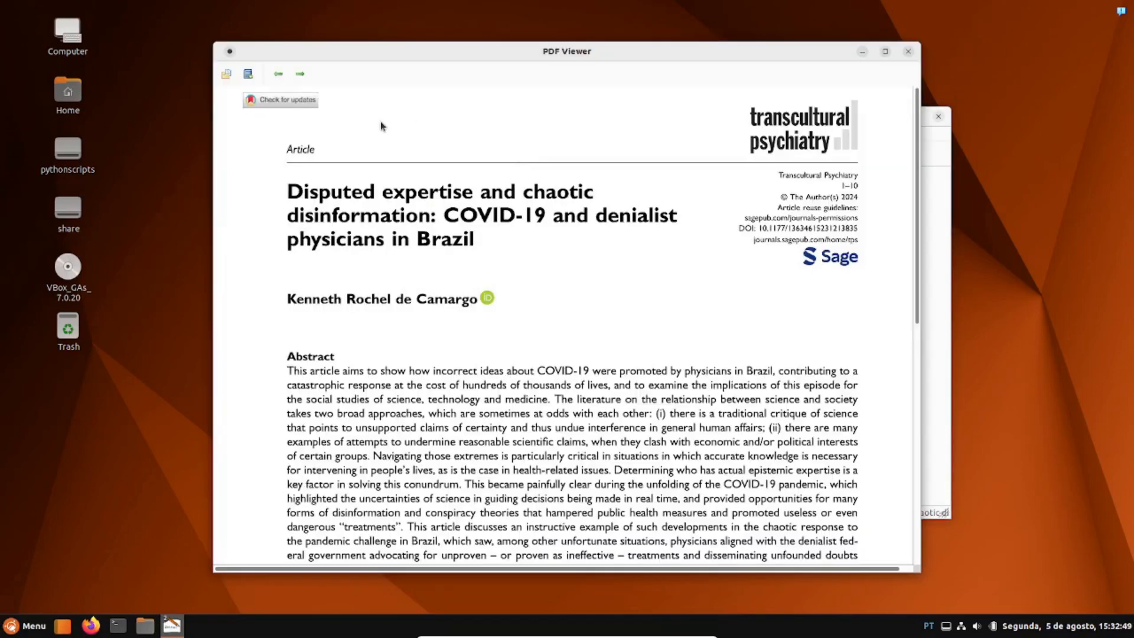
click(909, 52)
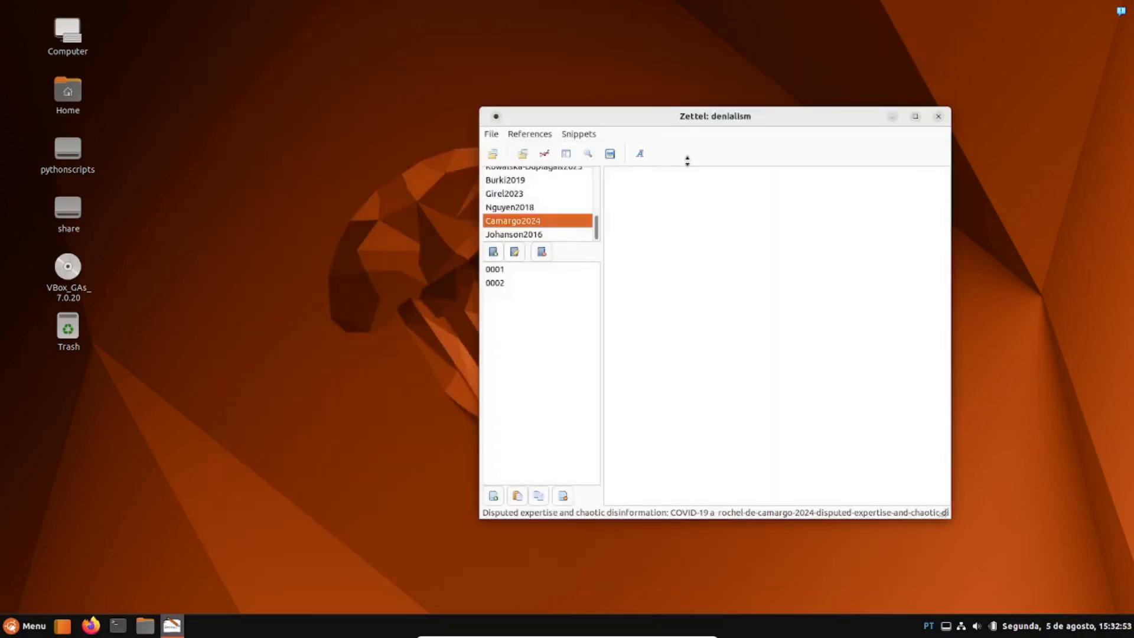
- Open the eBook attached to the Johanson2016 reference, look over its cover, and close the viewer
click(557, 234)
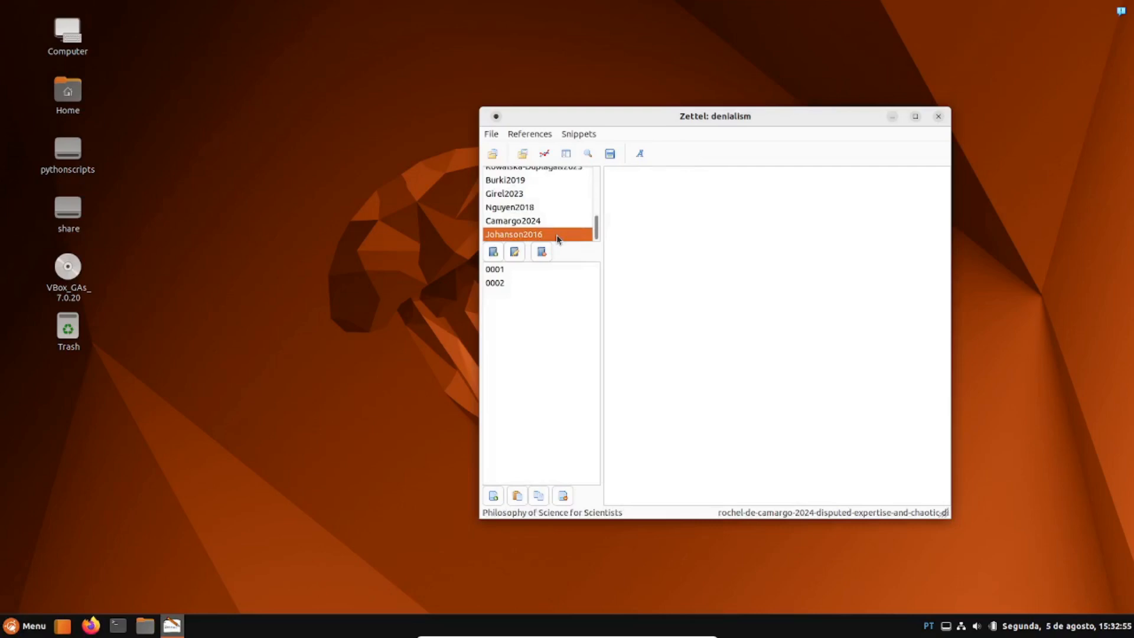
click(522, 155)
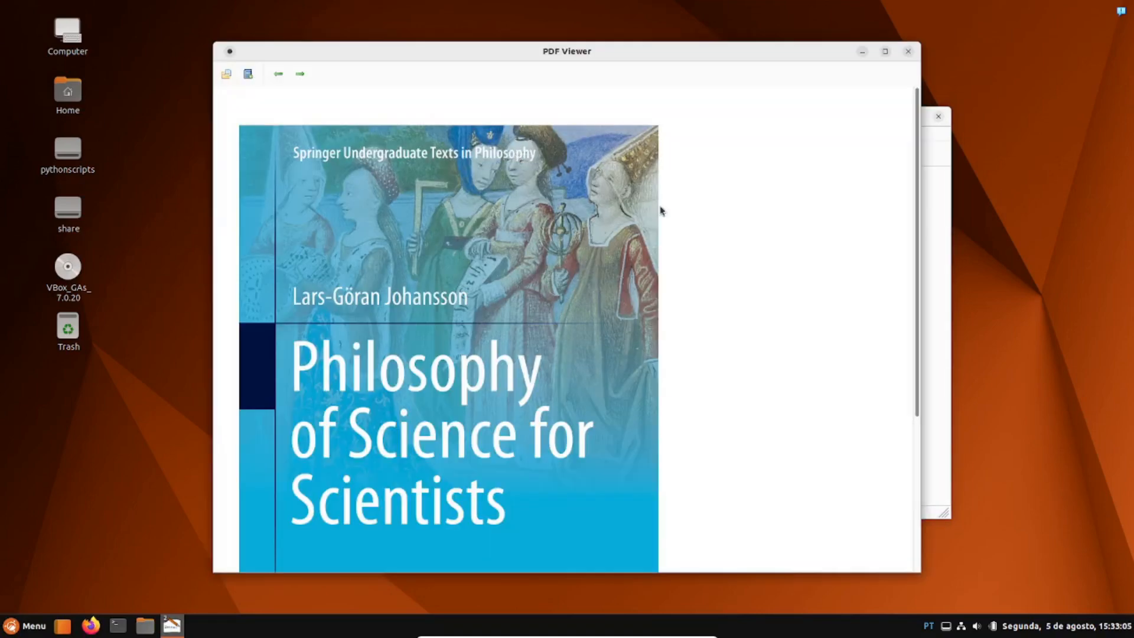
scroll(709, 189, down, 3)
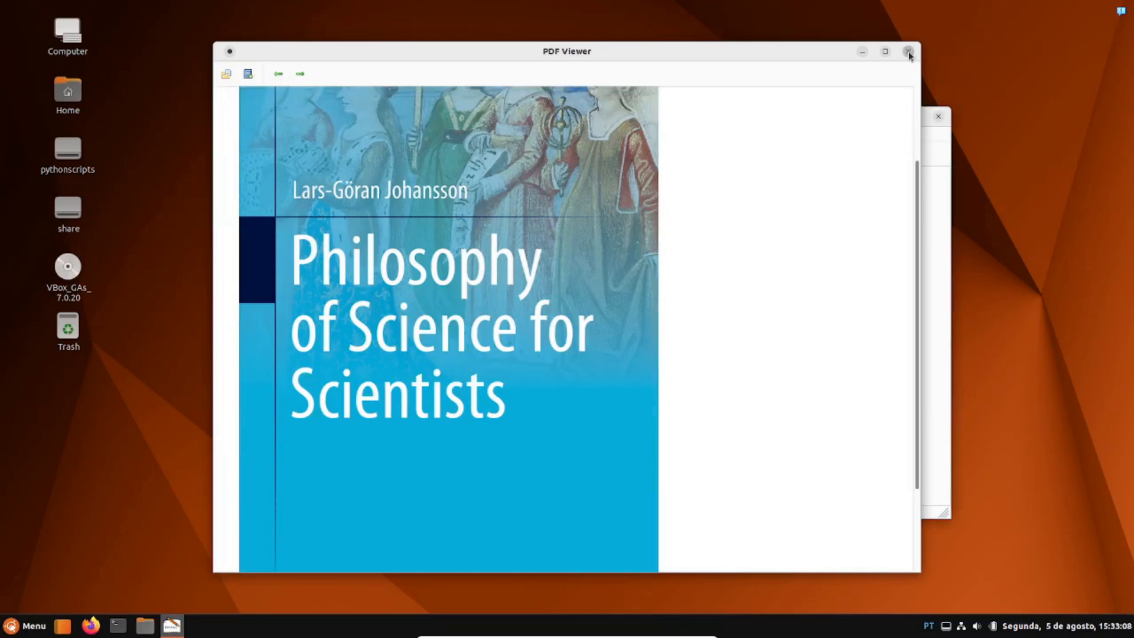
click(908, 52)
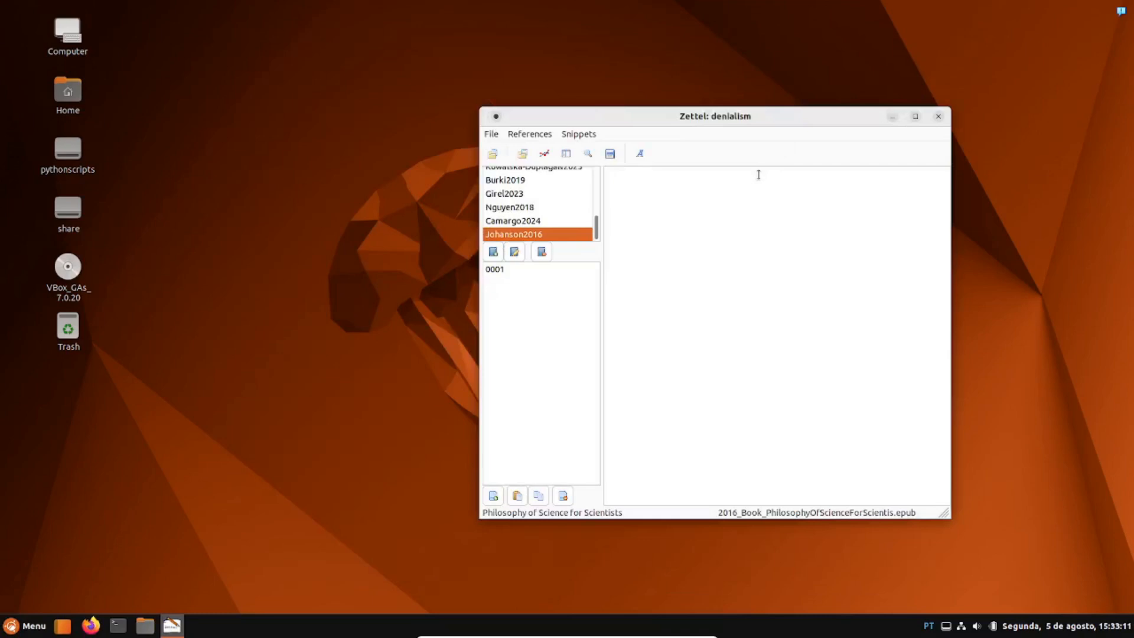